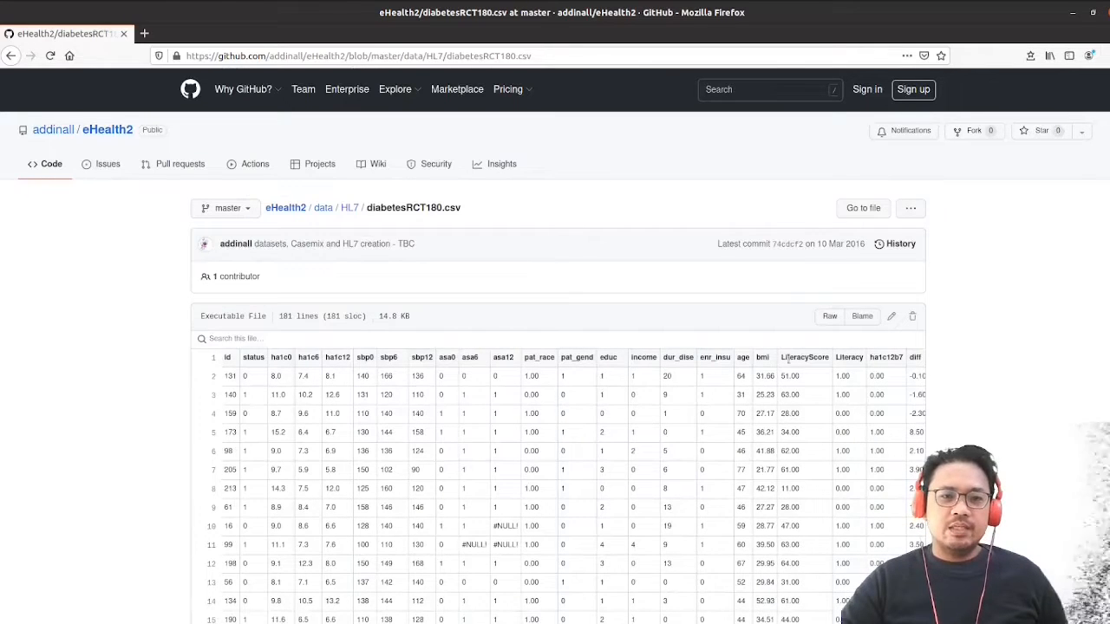
# Switch to the t-test.odp presentation and compare the original diabetes variable names with their descriptive replacements on slide 4, through Literacy, Ha1c12b7 and Difference
pyautogui.click(1074, 13)
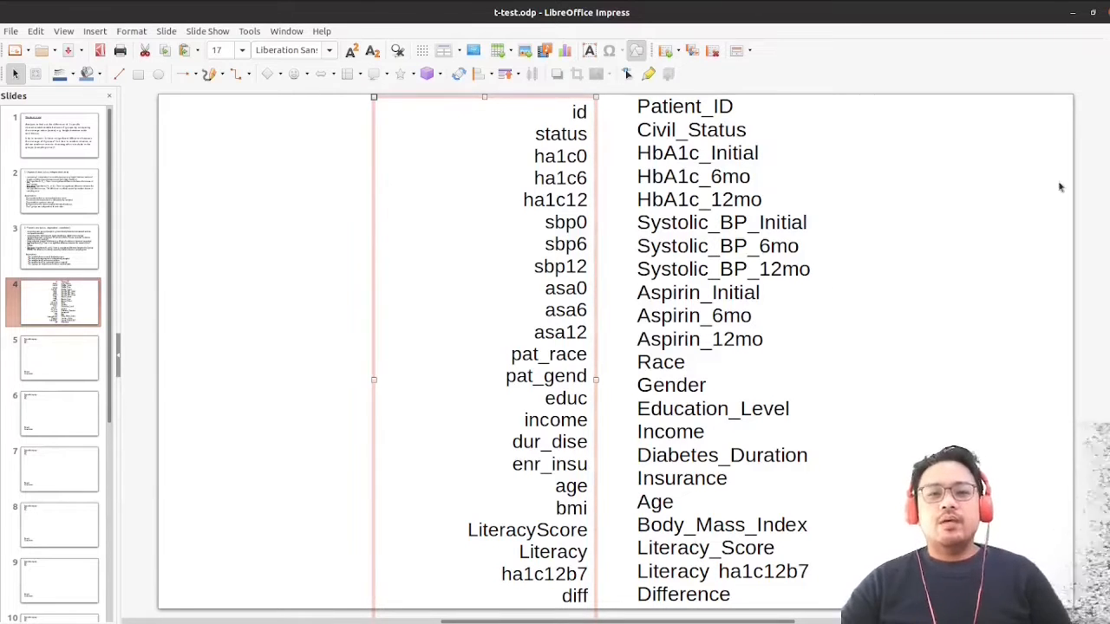
pyautogui.click(996, 240)
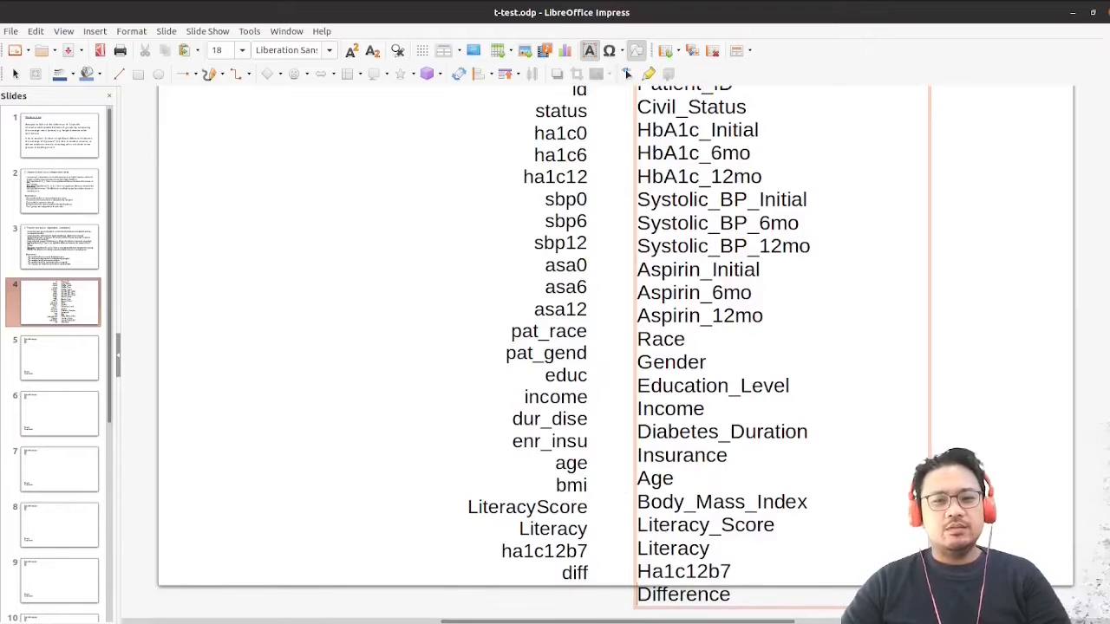
pyautogui.press('Escape')
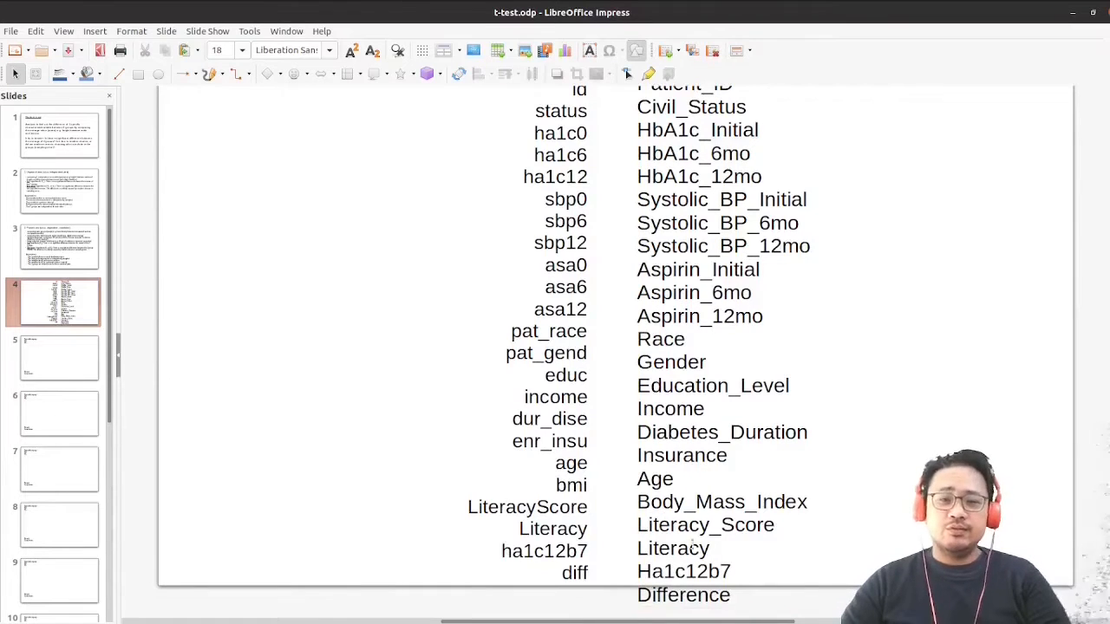
pyautogui.click(556, 529)
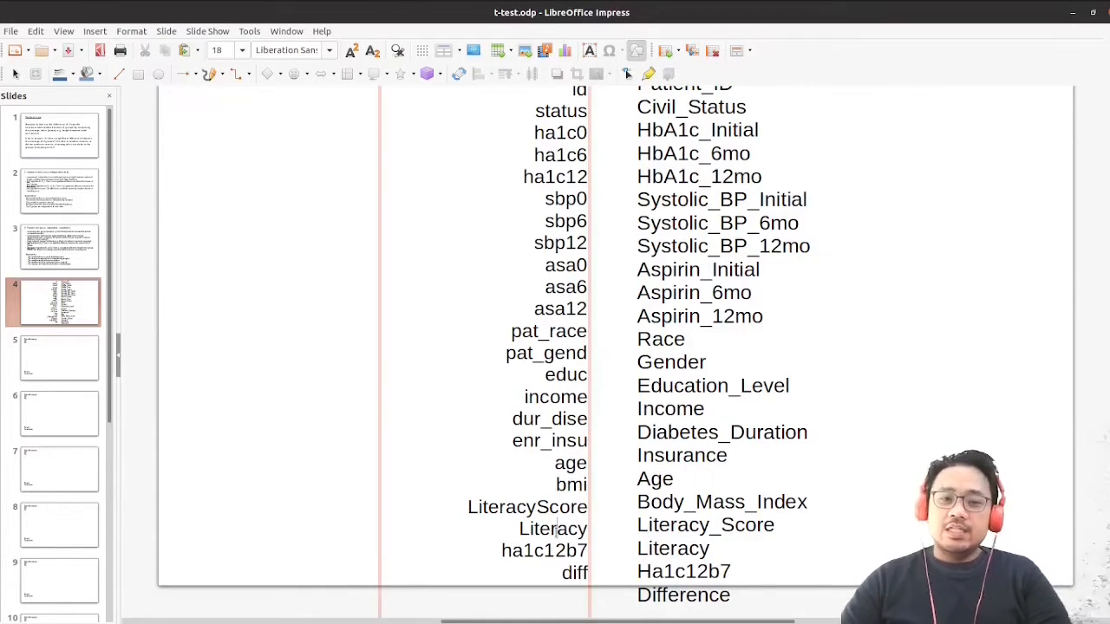
pyautogui.click(659, 549)
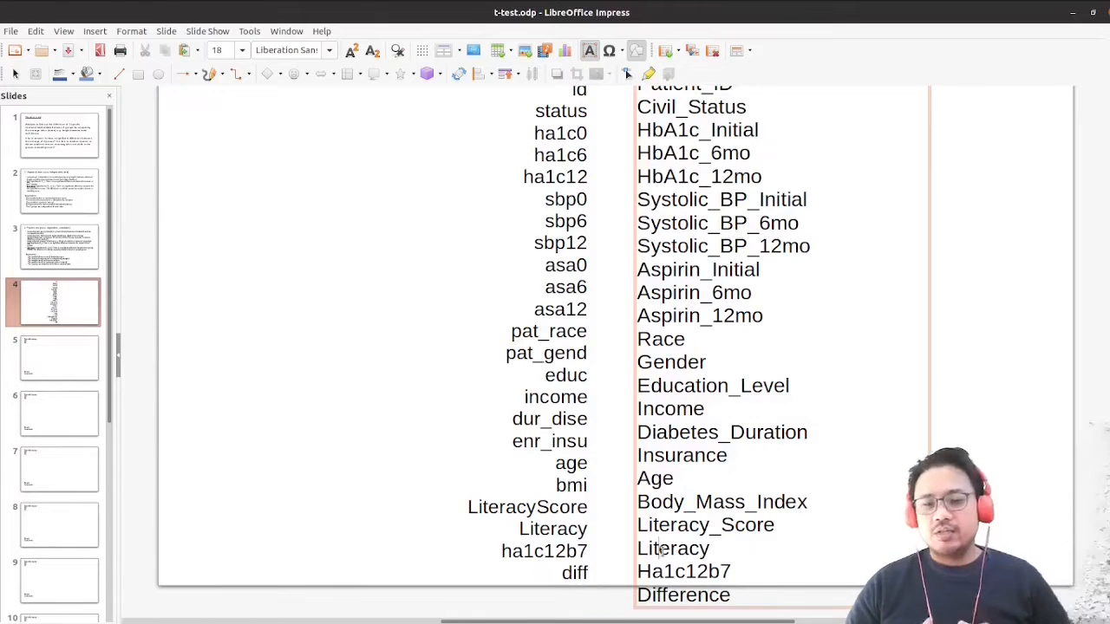
pyautogui.moveTo(513, 550); pyautogui.dragTo(590, 551)
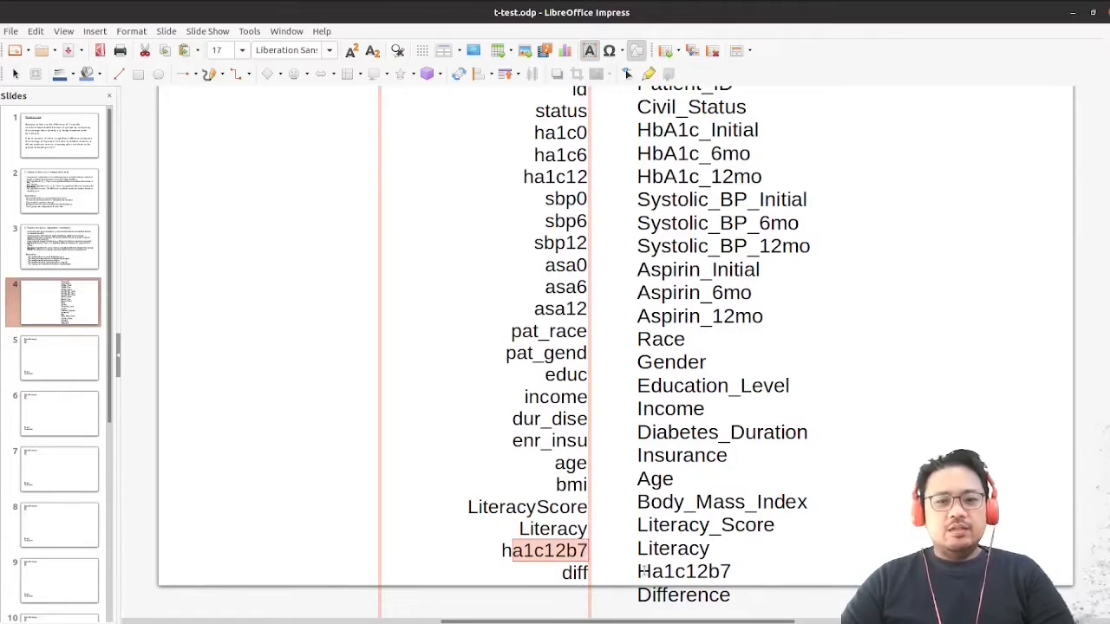
pyautogui.moveTo(650, 572); pyautogui.dragTo(720, 572)
pyautogui.click(568, 572)
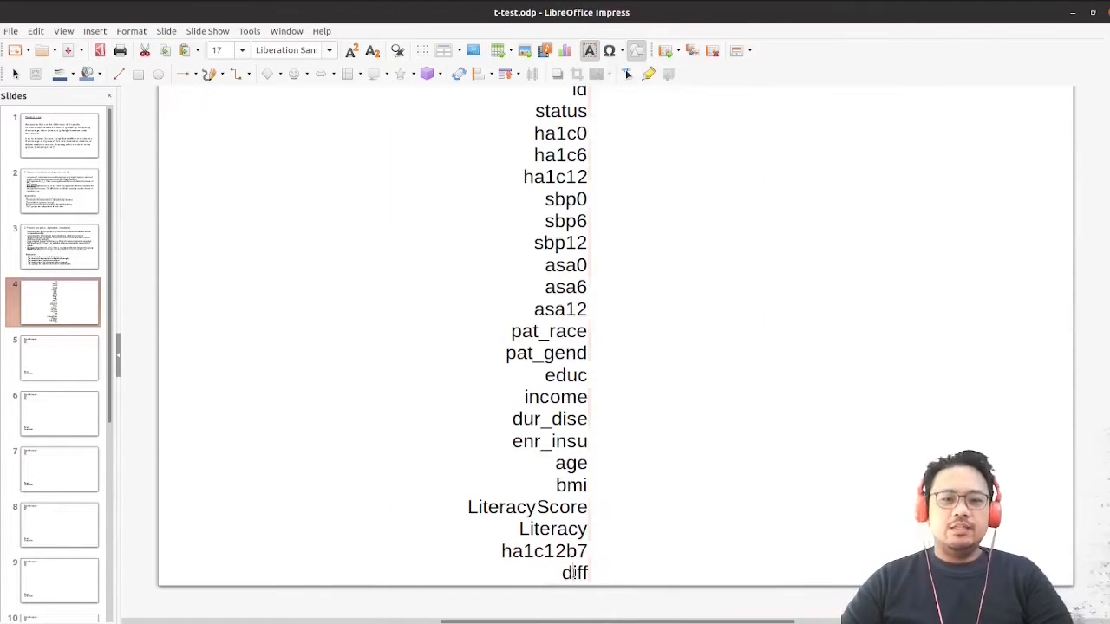
pyautogui.click(565, 574)
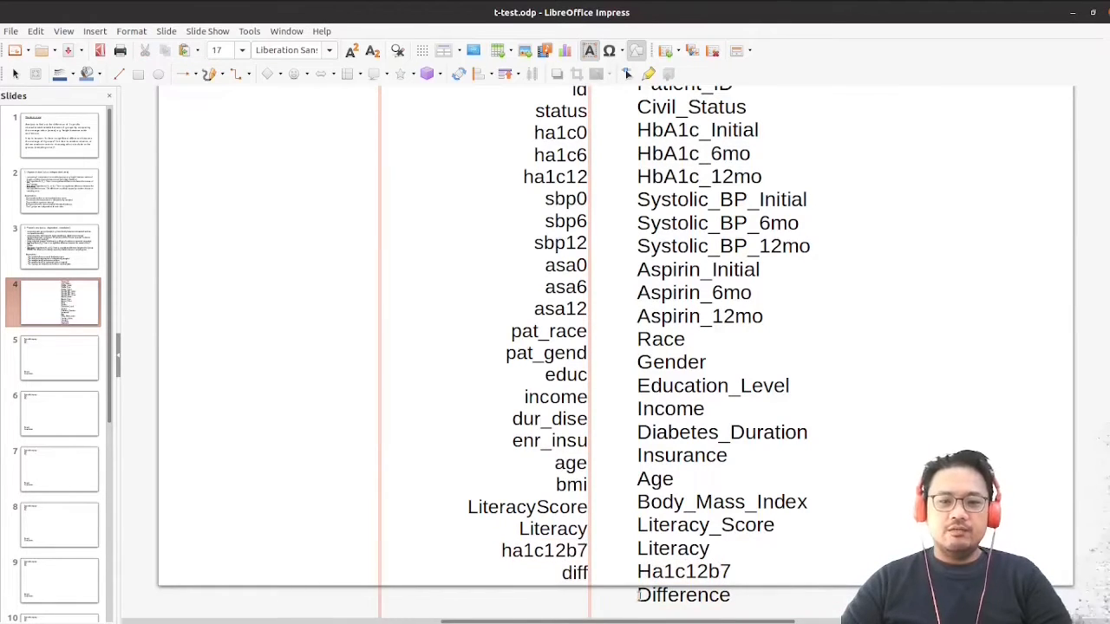
pyautogui.click(663, 596)
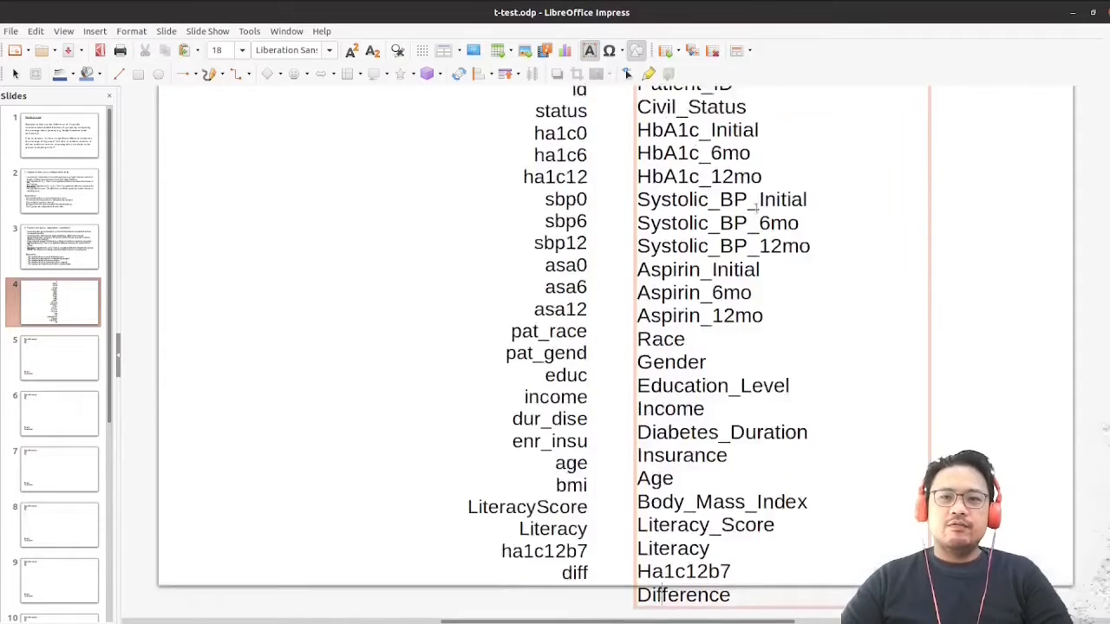
pyautogui.scroll(1, 727, 212)
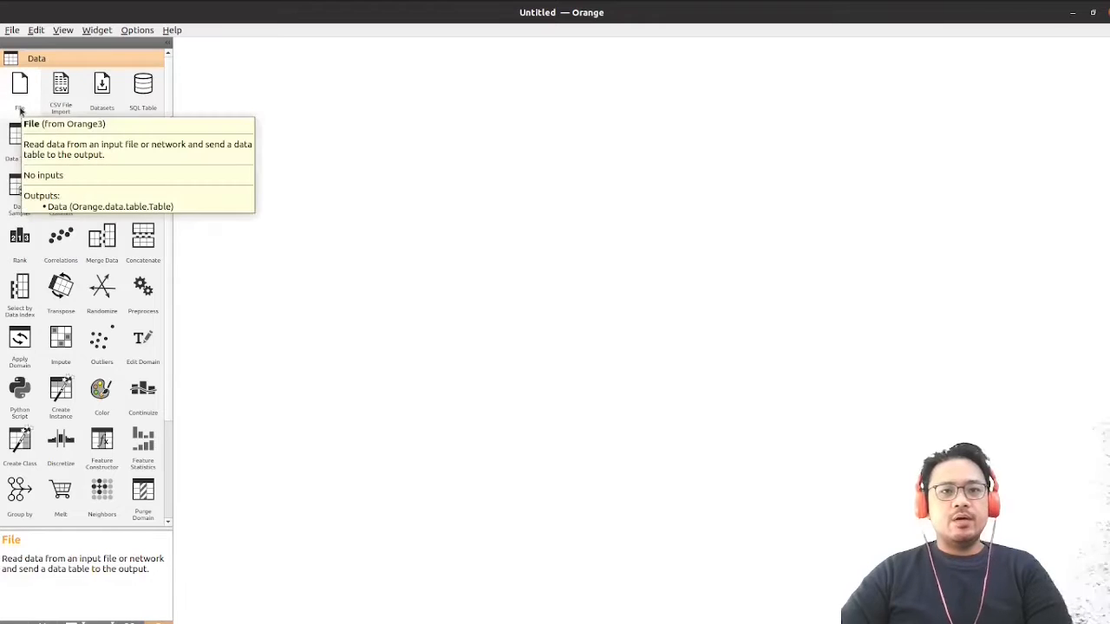
# Add a File widget to the empty Orange canvas and position it
pyautogui.rightClick(326, 143)
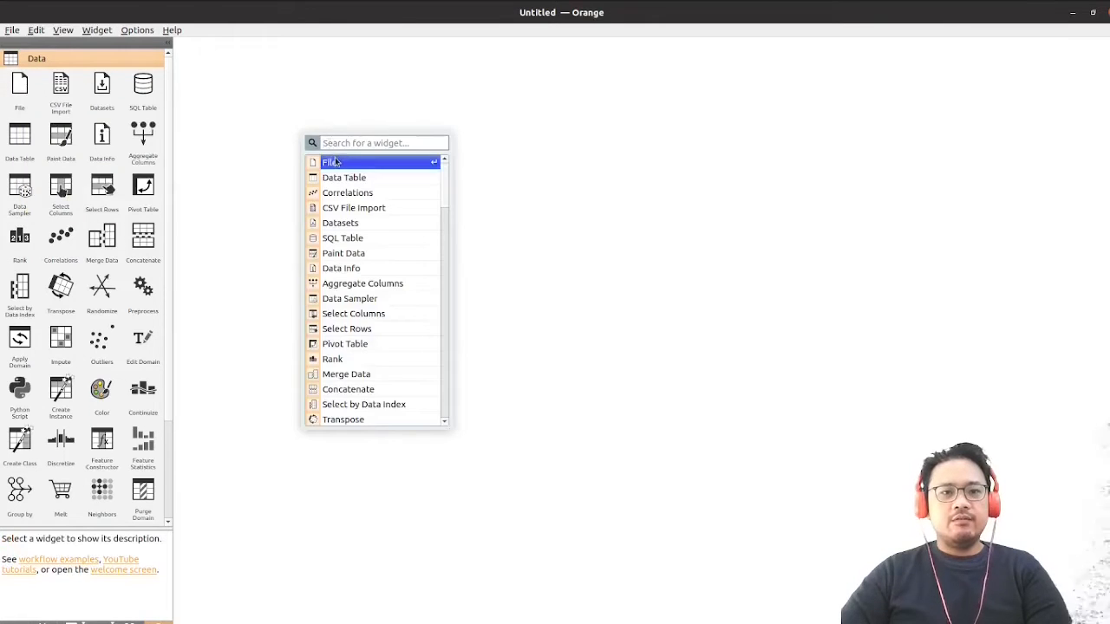
pyautogui.click(334, 162)
pyautogui.moveTo(317, 138); pyautogui.dragTo(359, 212)
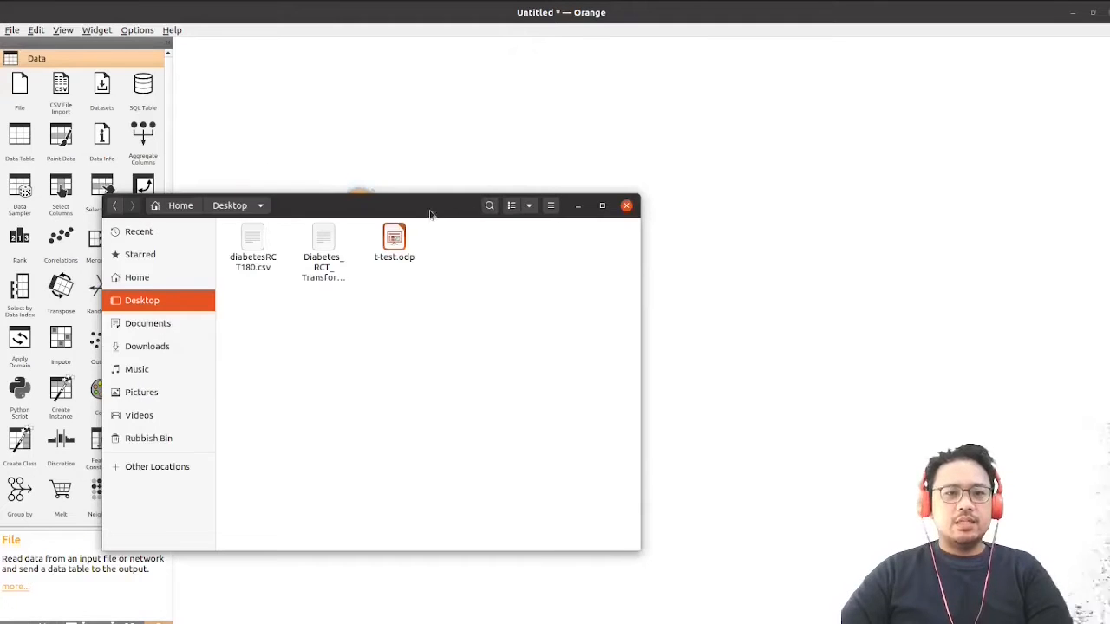
# Load Diabetes_RCT_Transformed.csv from the Desktop folder onto the canvas as a new File widget, place it below the existing one and check its source
pyautogui.moveTo(430, 214); pyautogui.dragTo(719, 247)
pyautogui.click(607, 312)
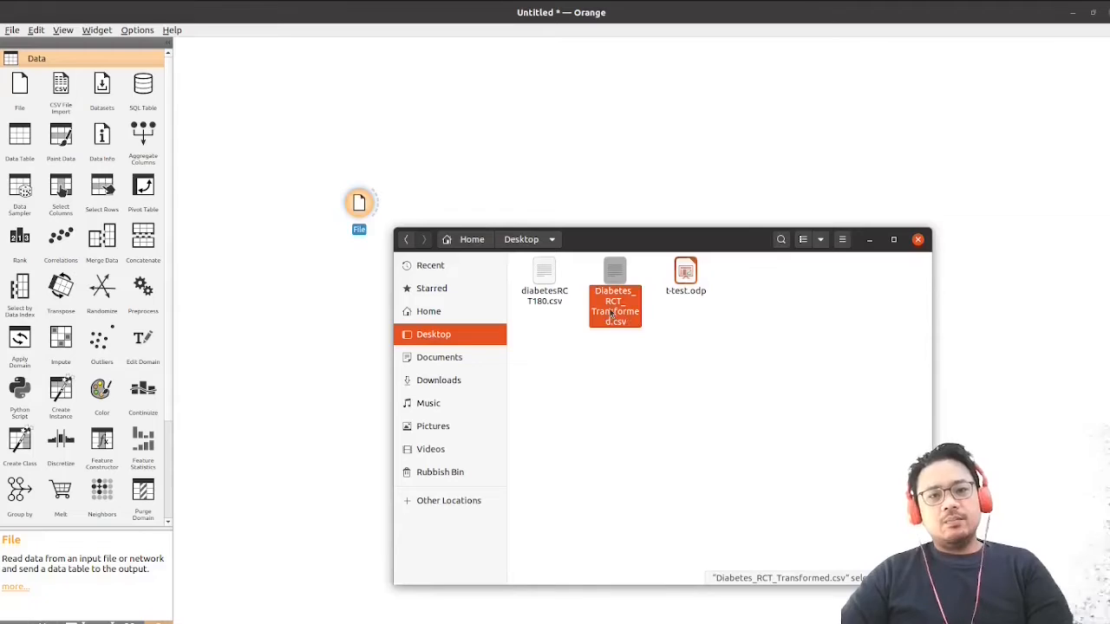
pyautogui.click(605, 386)
pyautogui.click(520, 302)
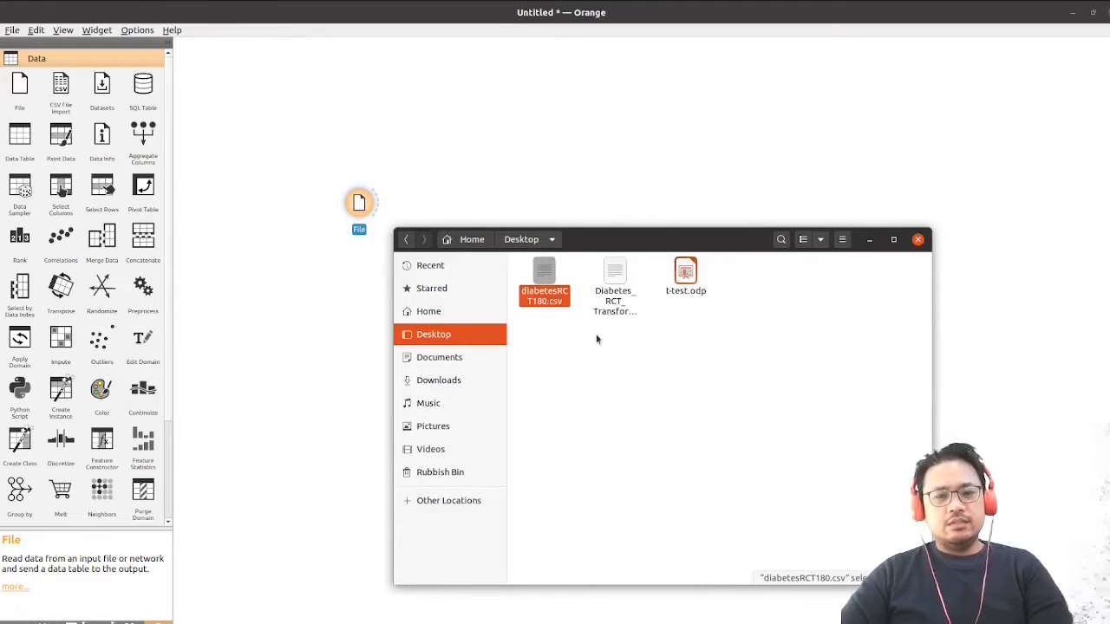
pyautogui.click(631, 319)
pyautogui.click(718, 342)
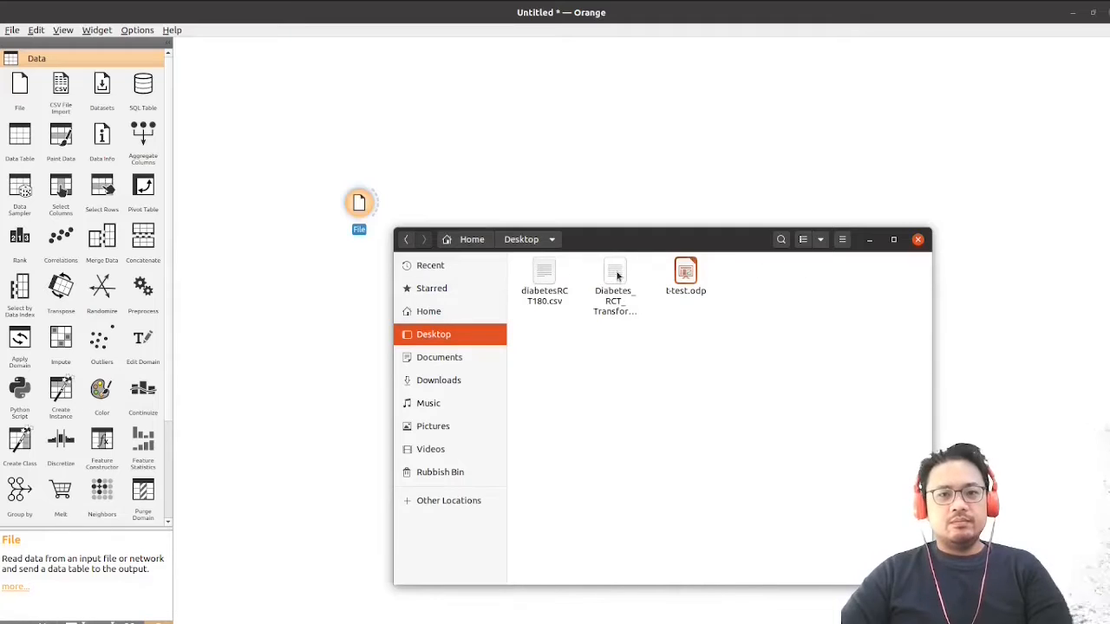
pyautogui.moveTo(631, 248); pyautogui.dragTo(362, 210)
pyautogui.click(681, 222)
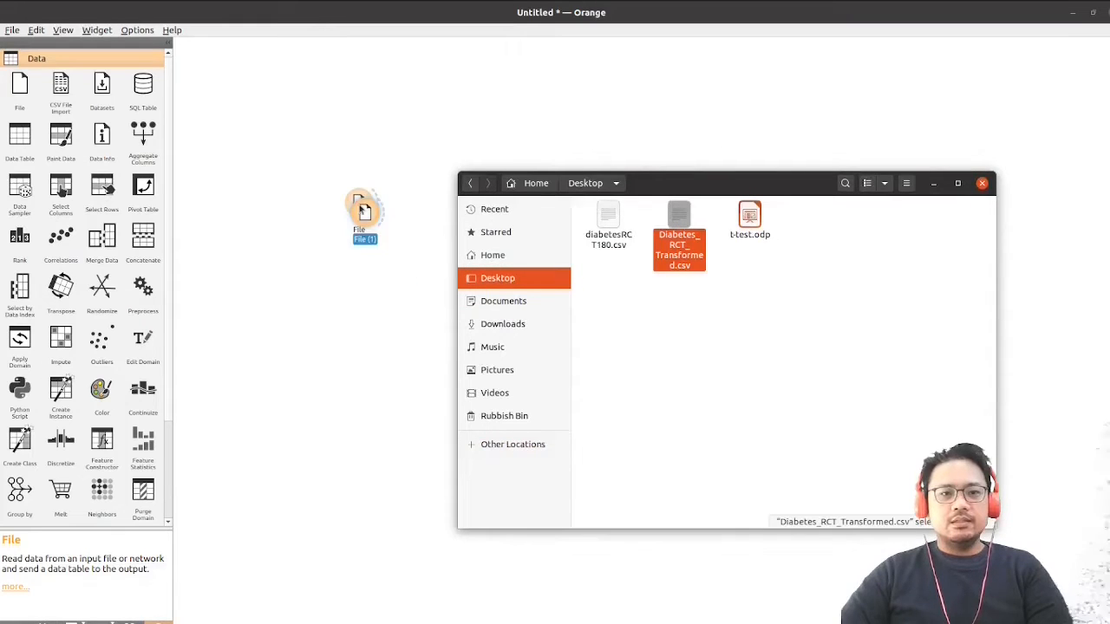
pyautogui.click(933, 183)
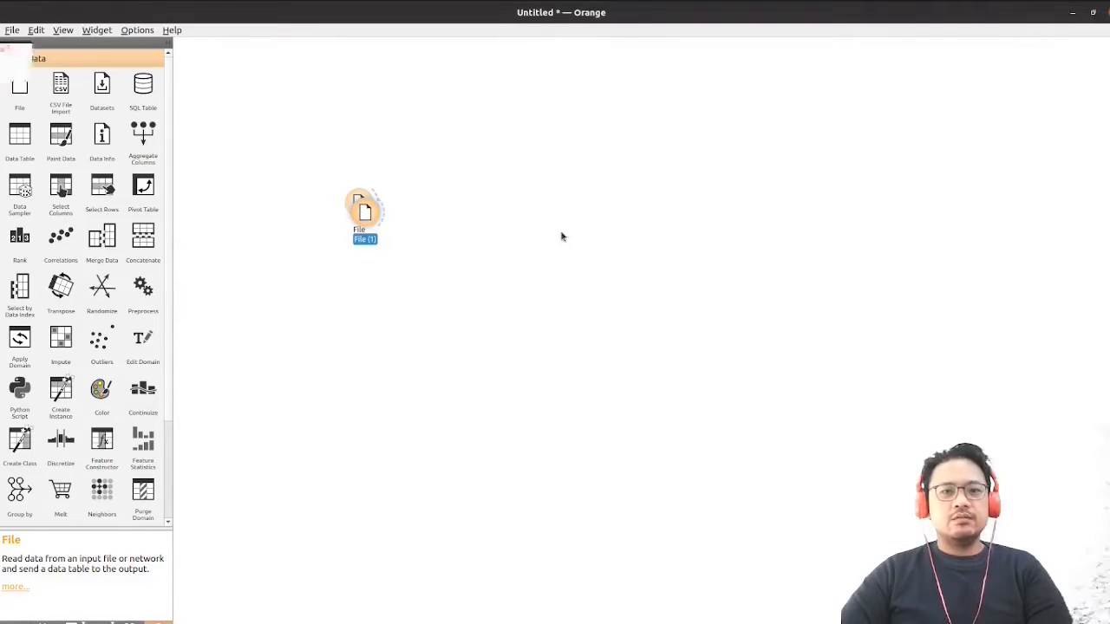
pyautogui.moveTo(365, 212); pyautogui.dragTo(365, 274)
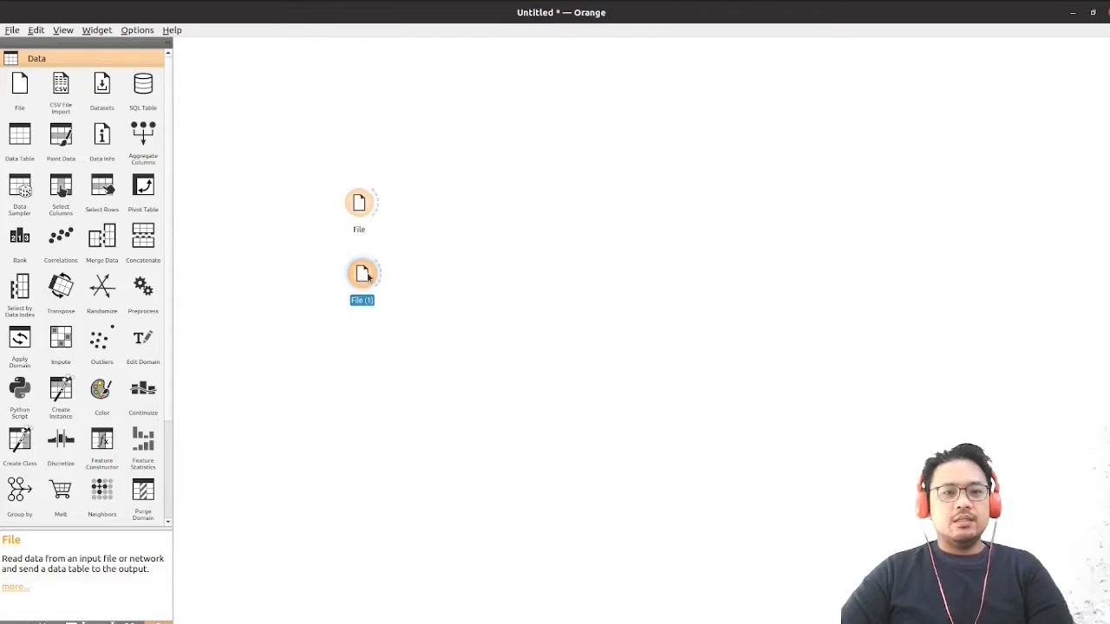
pyautogui.doubleClick(364, 274)
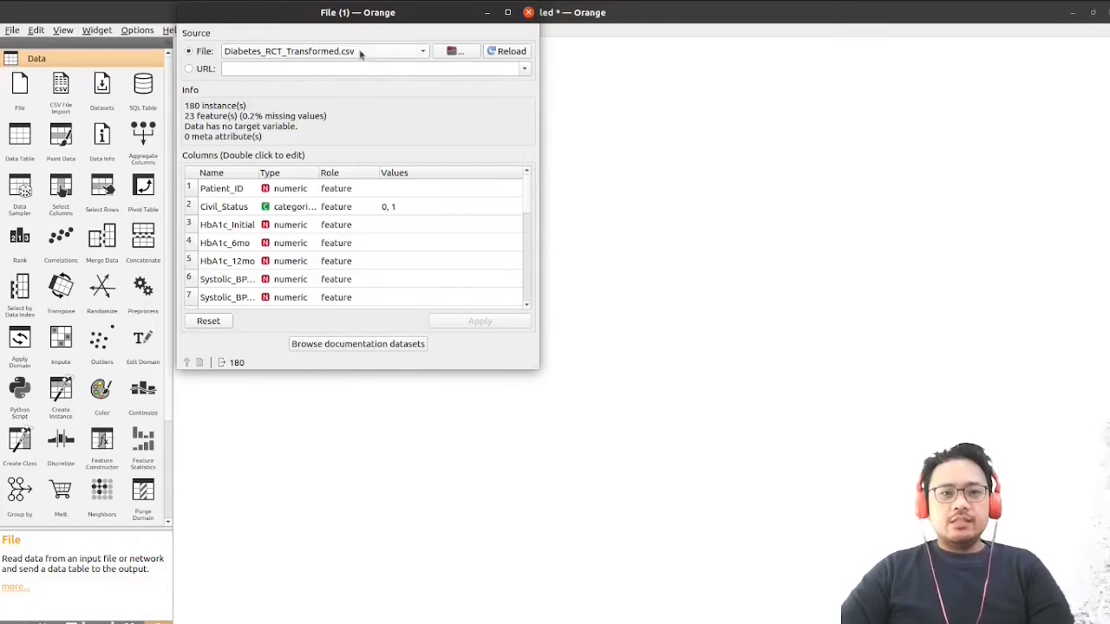
pyautogui.click(528, 13)
# Remove the original File widget that was added without the transformed dataset
pyautogui.click(353, 211)
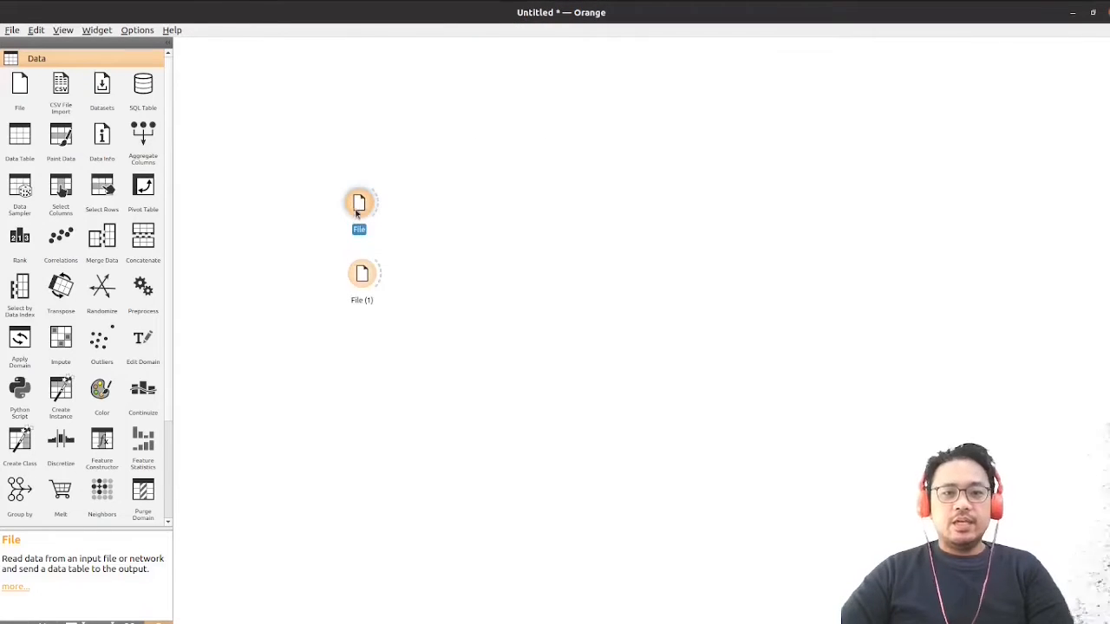
pyautogui.rightClick(353, 209)
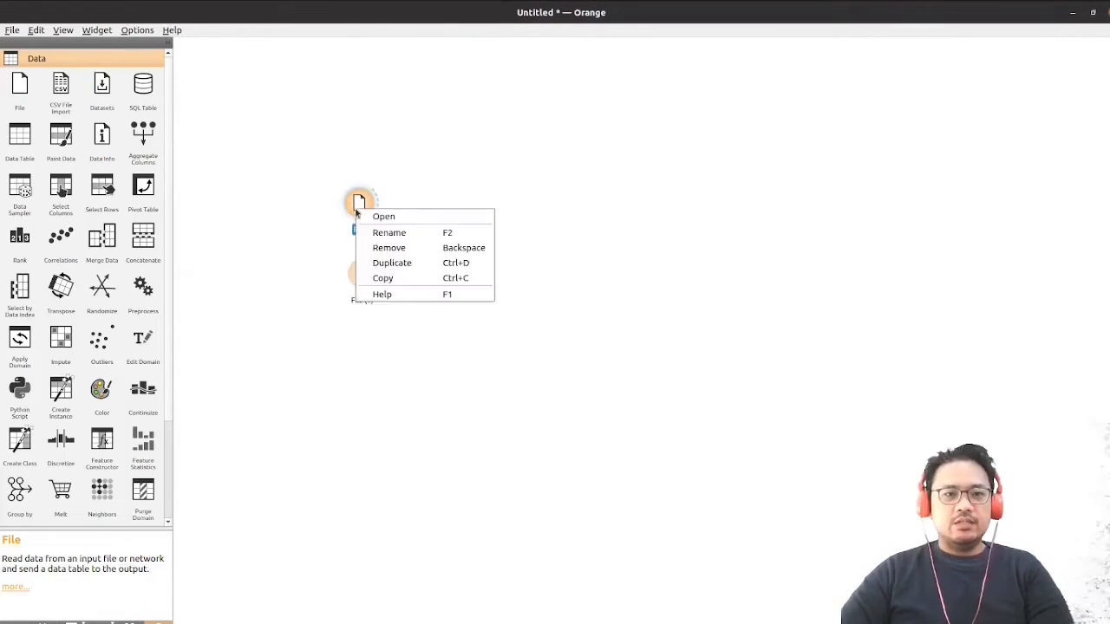
pyautogui.click(411, 248)
# Rename the File widget holding the transformed dataset as Diabetes
pyautogui.moveTo(357, 281); pyautogui.dragTo(356, 291)
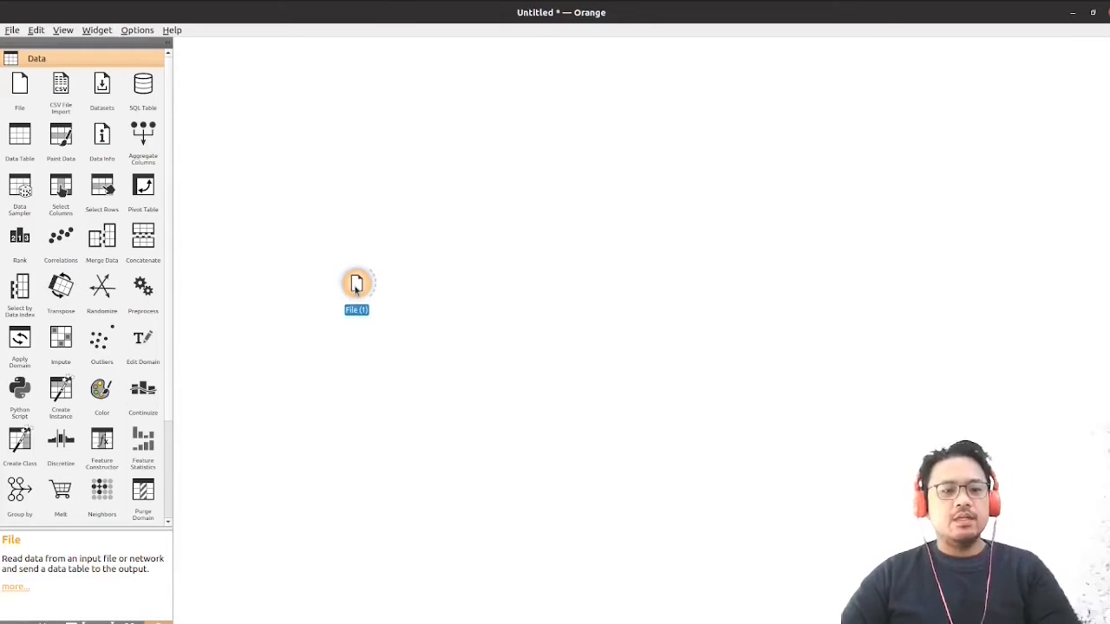
pyautogui.press('F2')
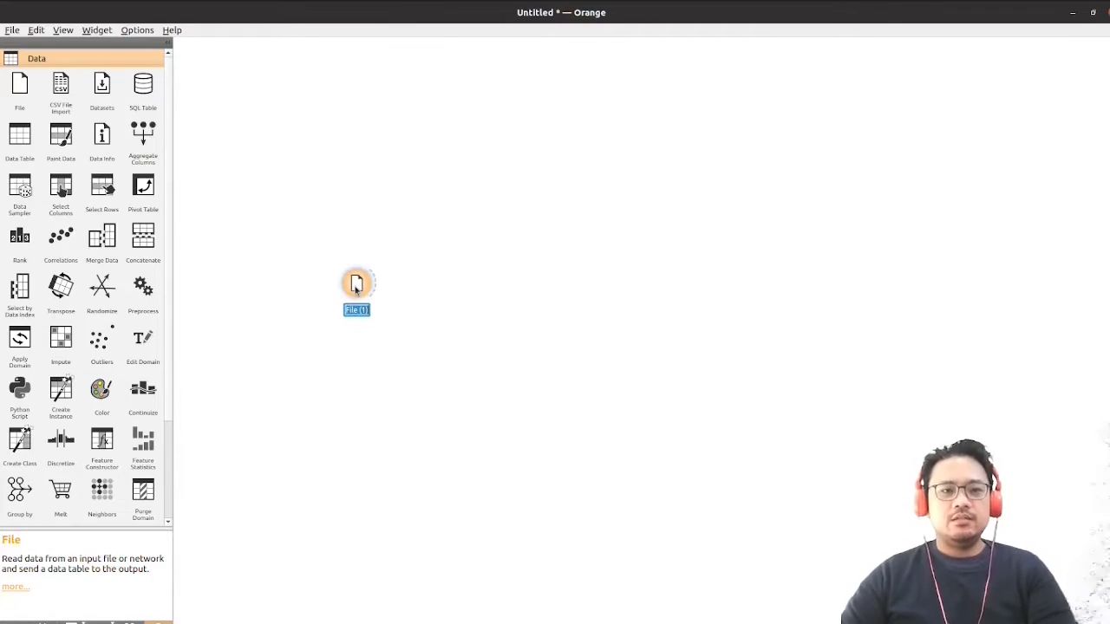
pyautogui.click(380, 285)
pyautogui.rightClick(356, 284)
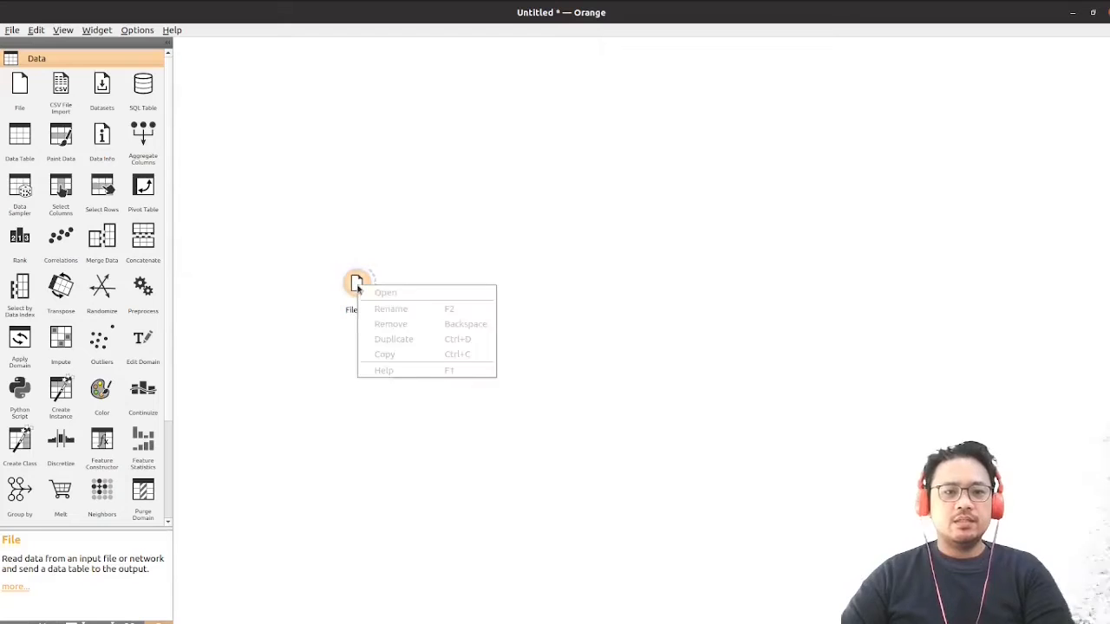
pyautogui.click(357, 283)
pyautogui.rightClick(371, 278)
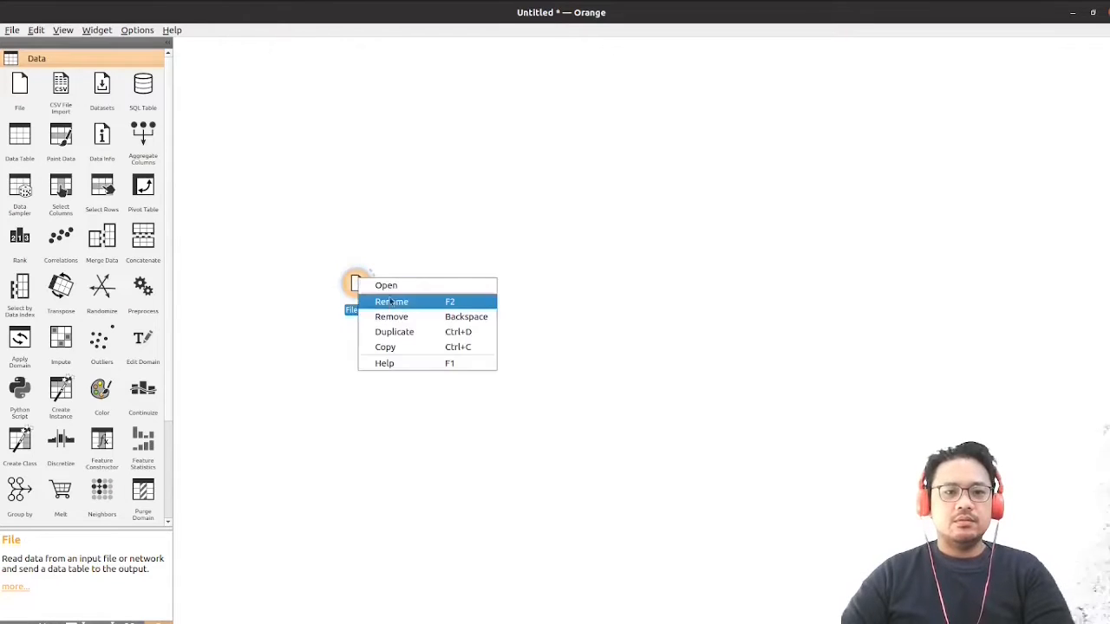
pyautogui.click(392, 300)
pyautogui.write('D')
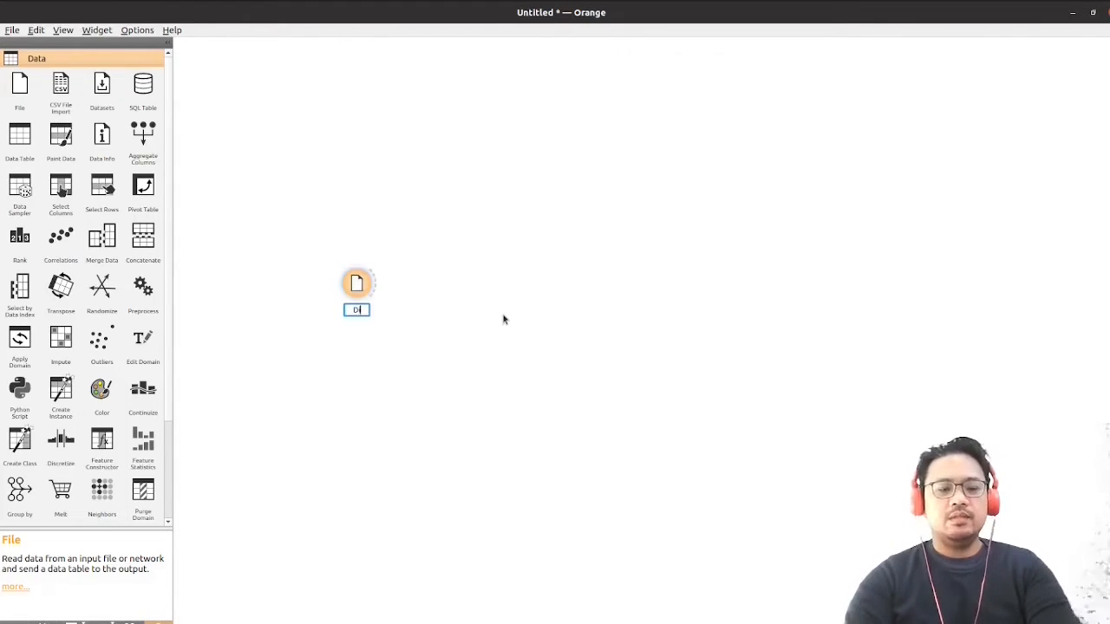
pyautogui.write('iabetes')
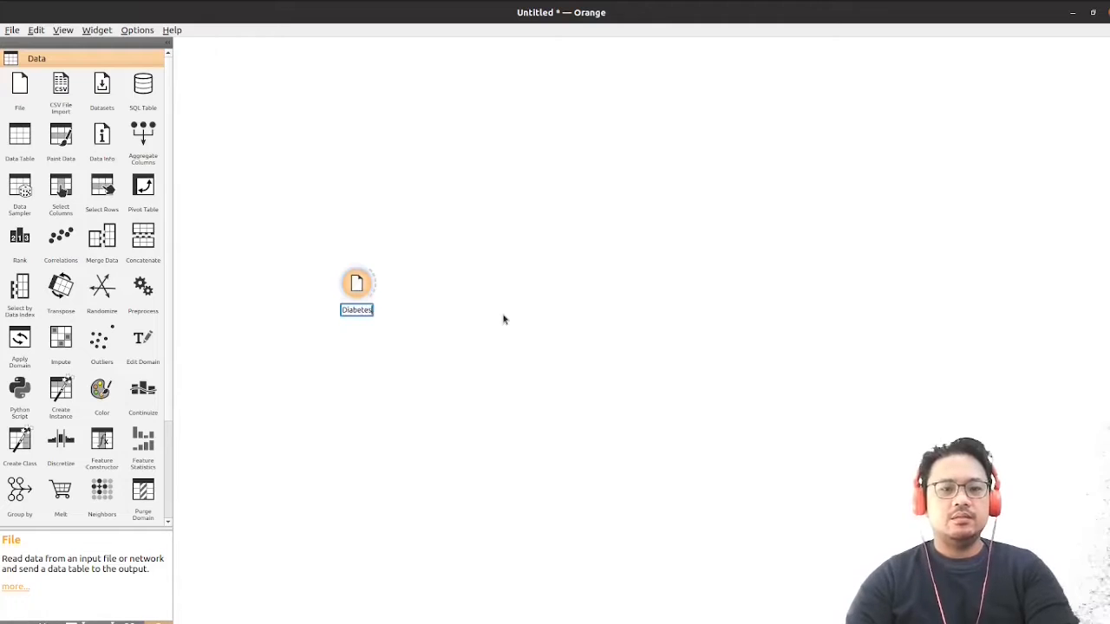
pyautogui.press('Return')
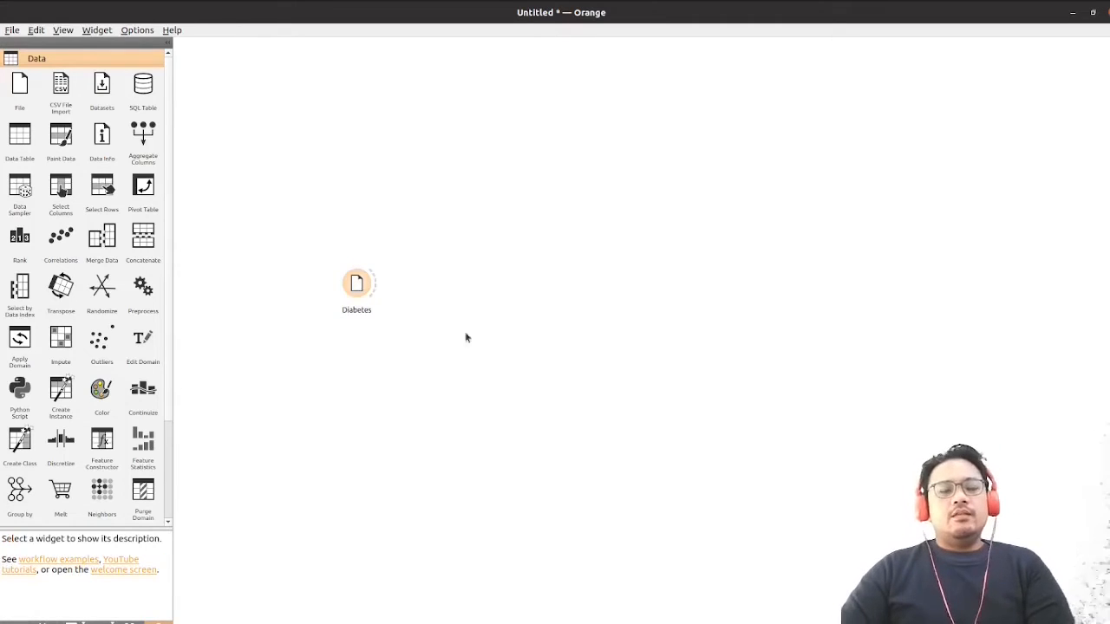
# Open the Diabetes widget in a maximized window and widen its Name and Type columns to review all variables with their types and roles
pyautogui.doubleClick(356, 283)
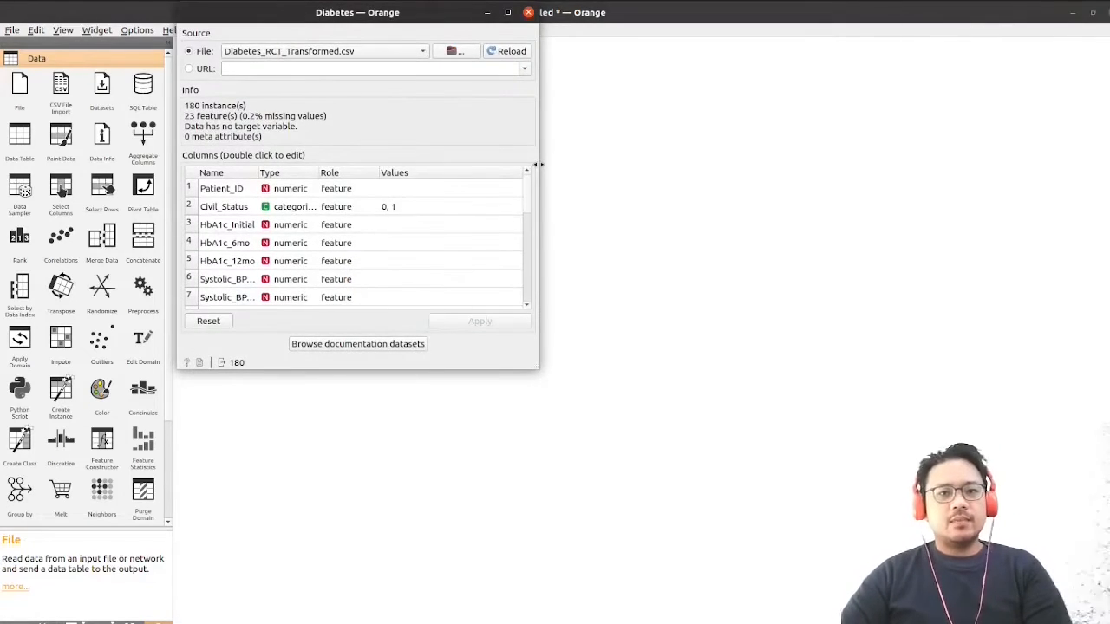
pyautogui.moveTo(434, 12); pyautogui.dragTo(742, 128)
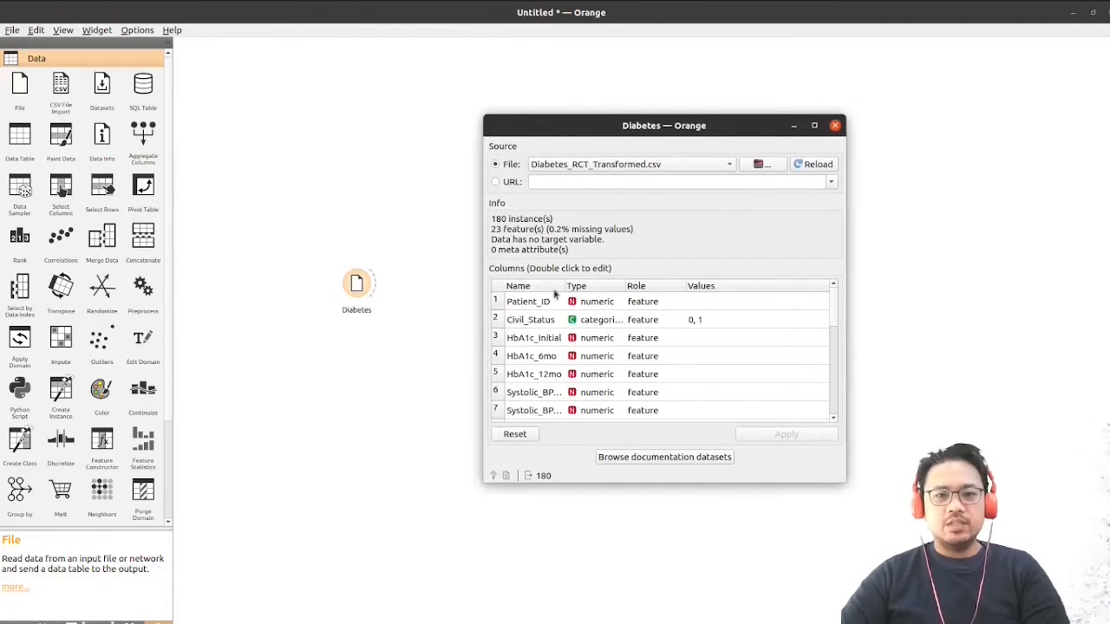
pyautogui.moveTo(566, 287); pyautogui.dragTo(616, 289)
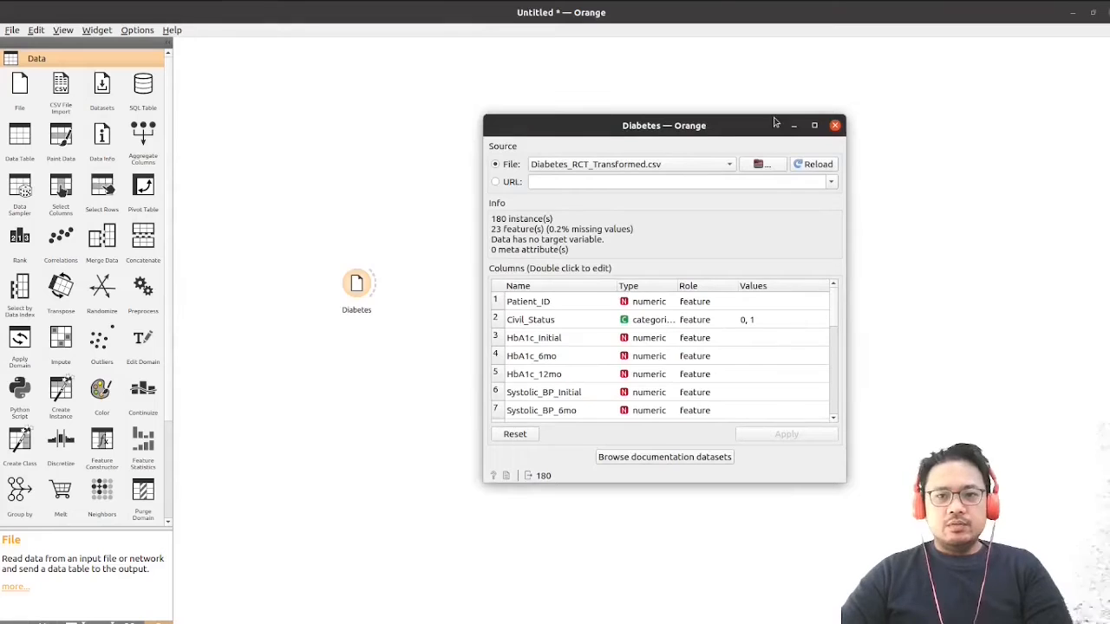
pyautogui.click(815, 125)
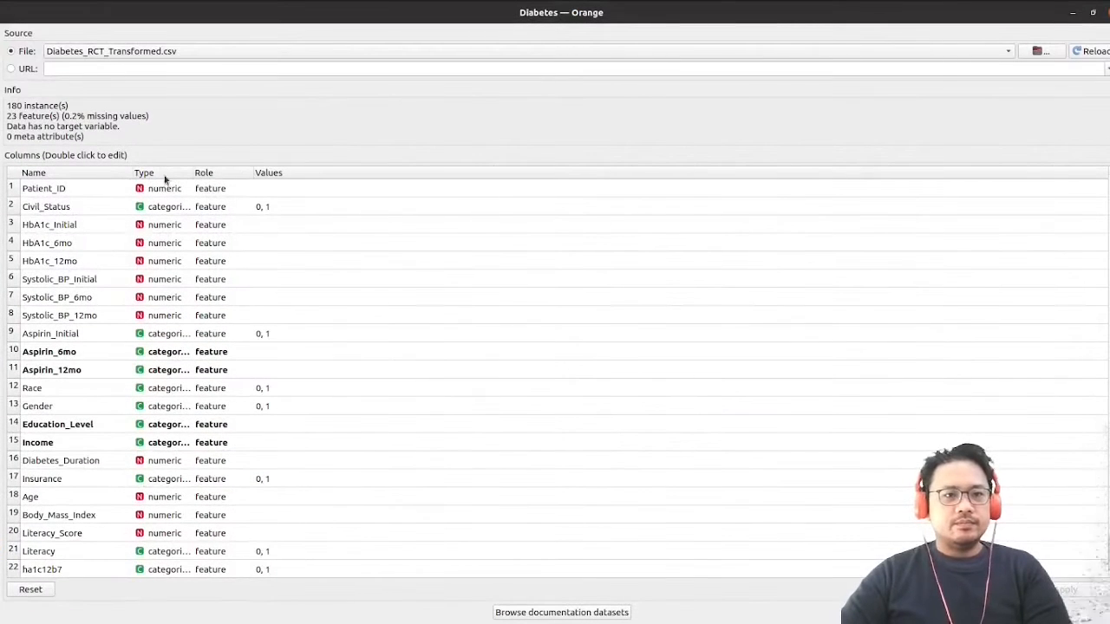
pyautogui.moveTo(132, 173); pyautogui.dragTo(158, 173)
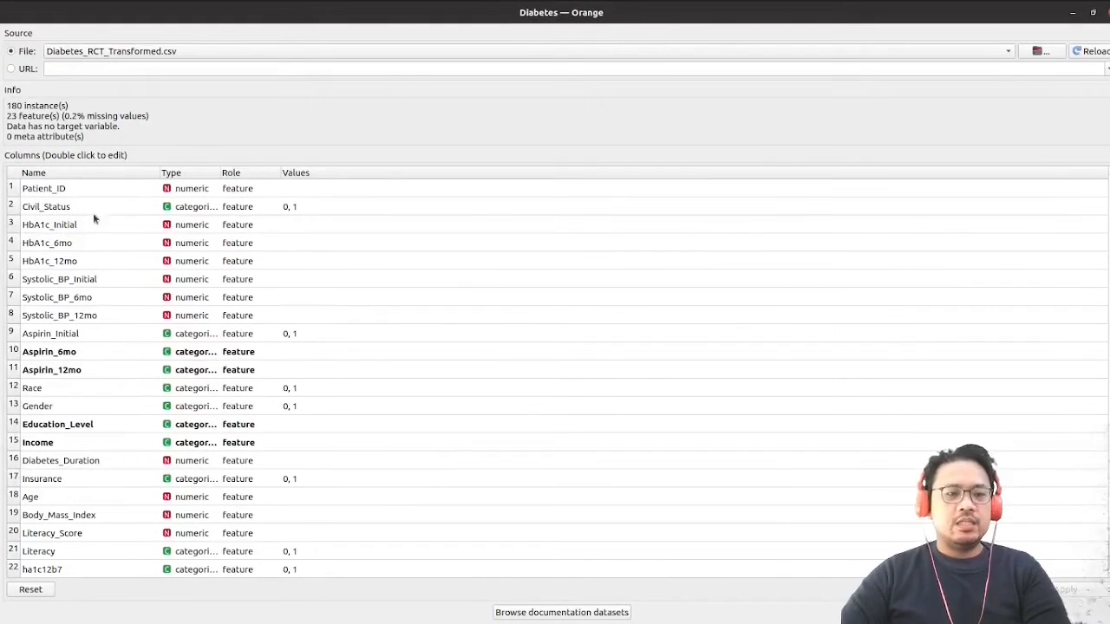
pyautogui.doubleClick(104, 280)
pyautogui.scroll(-1, 97, 401)
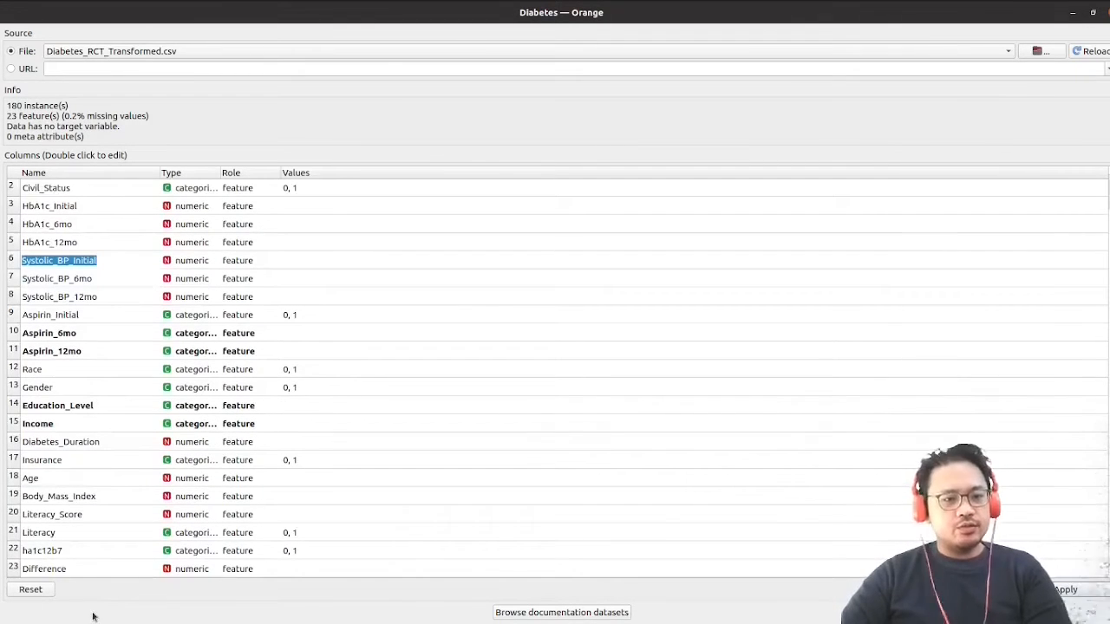
pyautogui.moveTo(221, 173); pyautogui.dragTo(294, 174)
pyautogui.scroll(1, 123, 264)
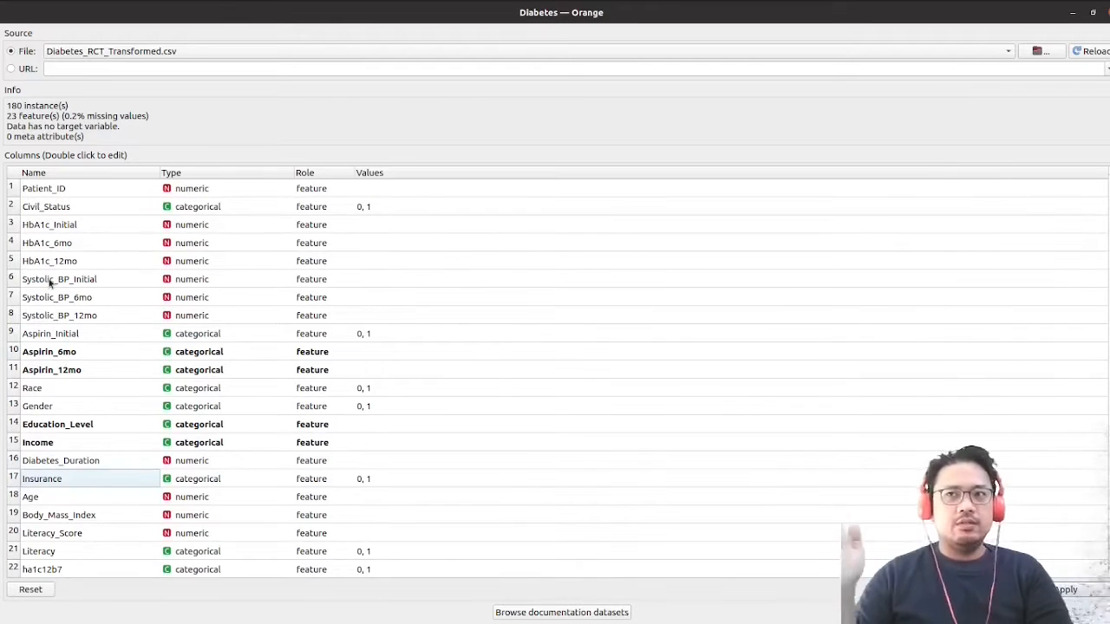
# Examine the types and values of the Aspirin_Initial and Race variables in the Diabetes column list
pyautogui.doubleClick(99, 338)
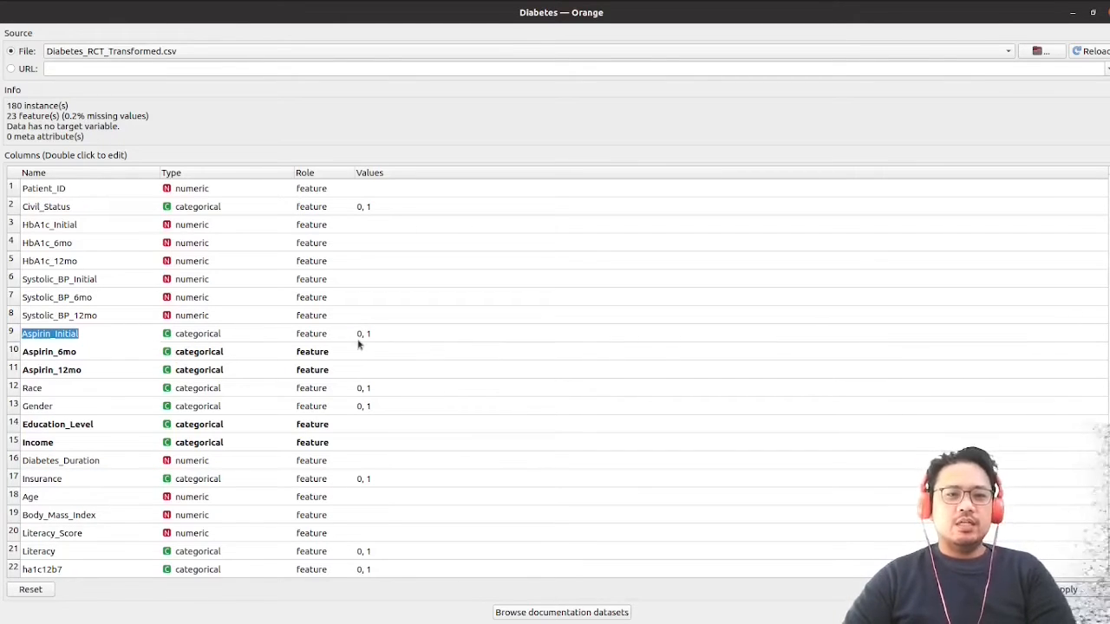
pyautogui.click(404, 336)
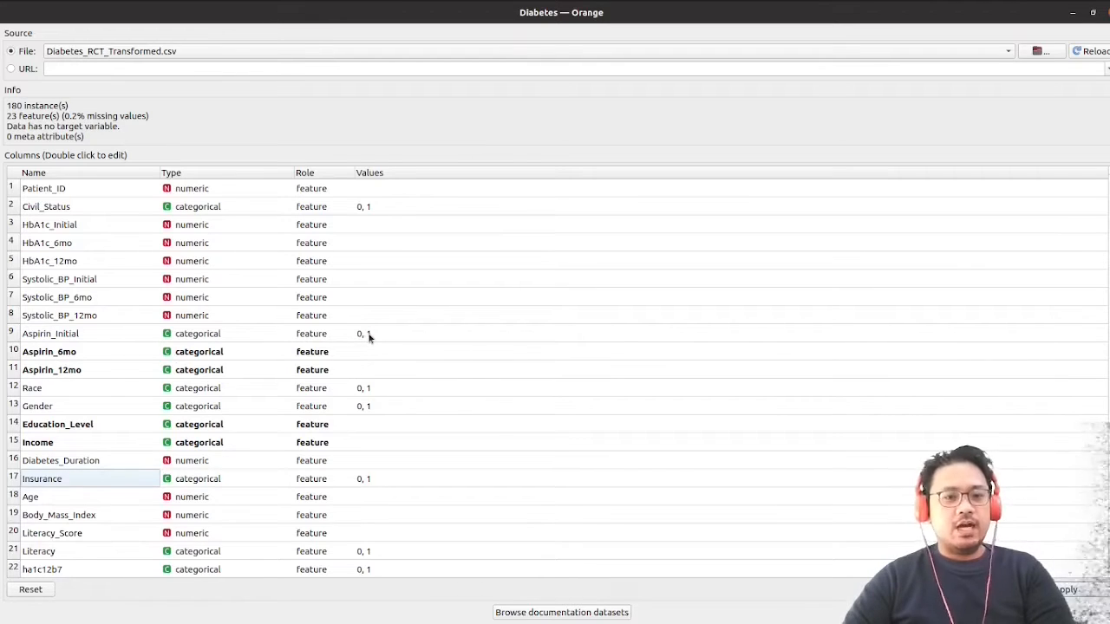
pyautogui.scroll(-1, 214, 367)
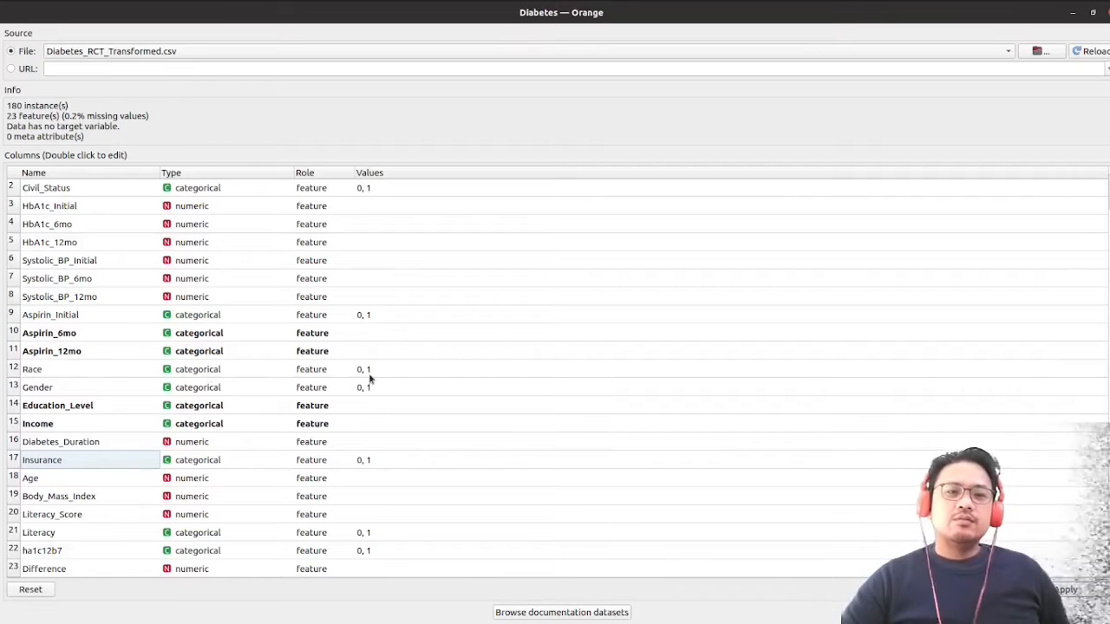
pyautogui.doubleClick(98, 371)
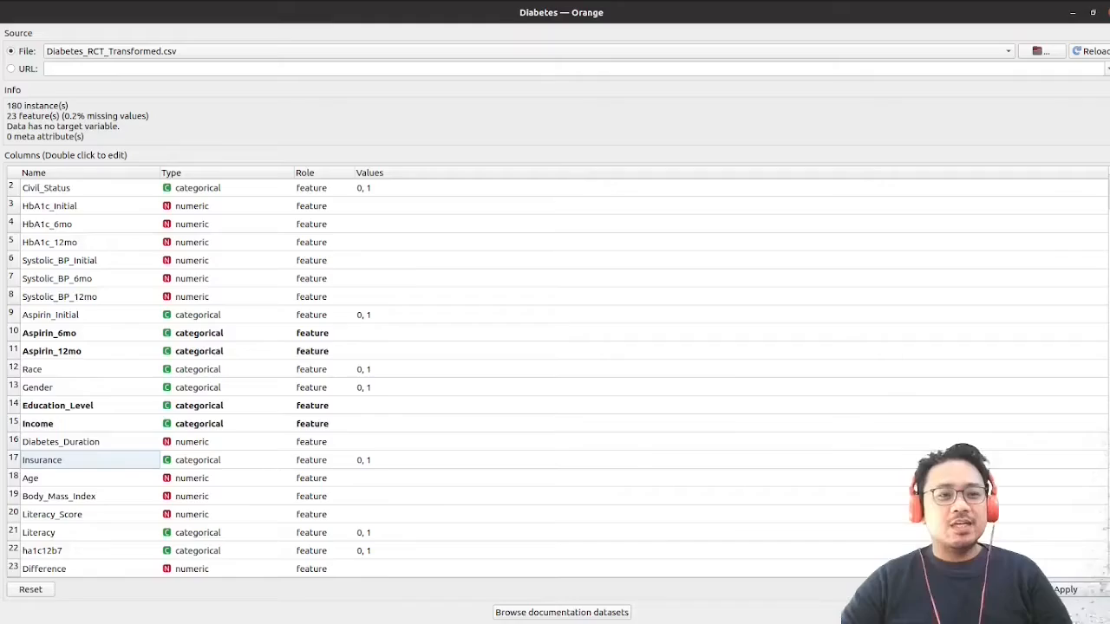
# Switch to Firefox to check the original diabetesRCT180.csv table on GitHub, and return to the Diabetes widget in Orange
pyautogui.hotkey('alt', 'Tab')
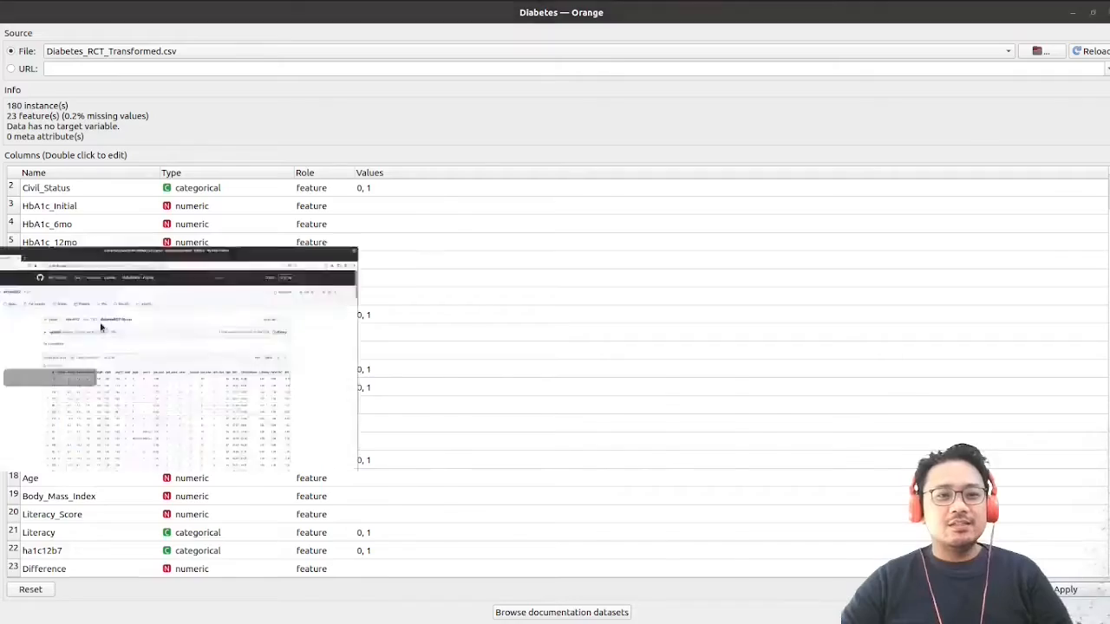
pyautogui.scroll(-3, 444, 252)
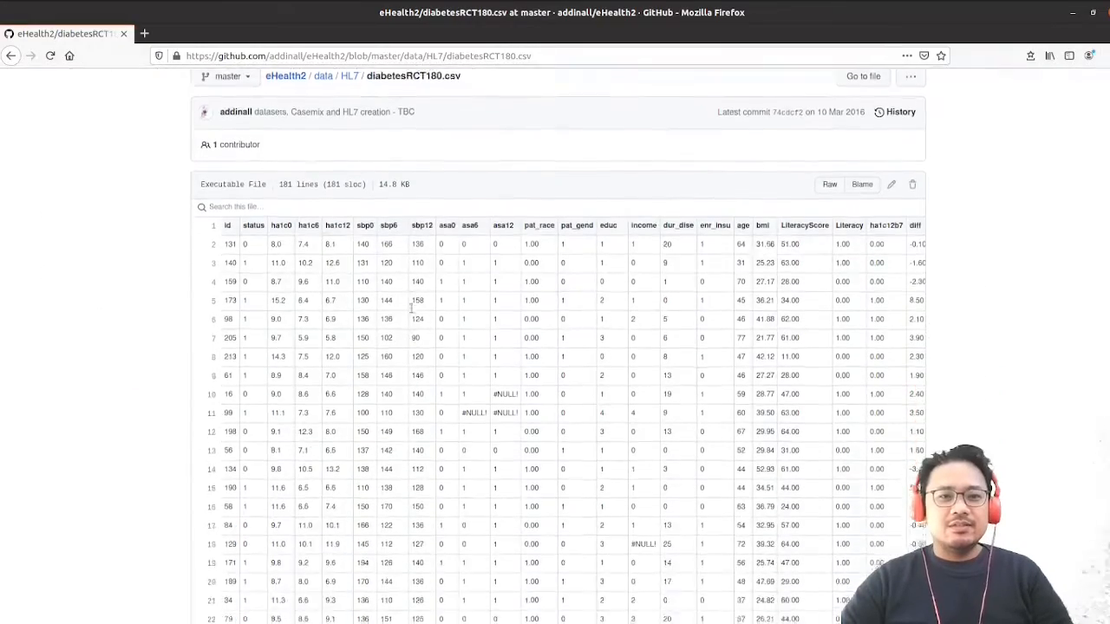
pyautogui.scroll(3, 413, 302)
pyautogui.scroll(-1, 178, 332)
pyautogui.scroll(-10, 178, 332)
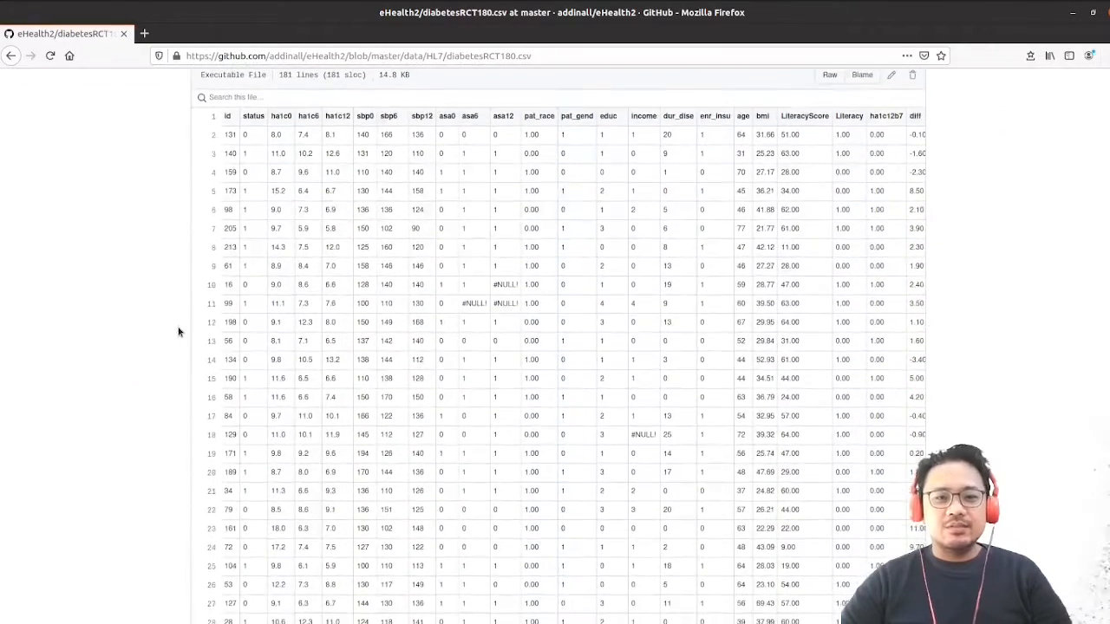
pyautogui.hotkey('alt', 'Tab')
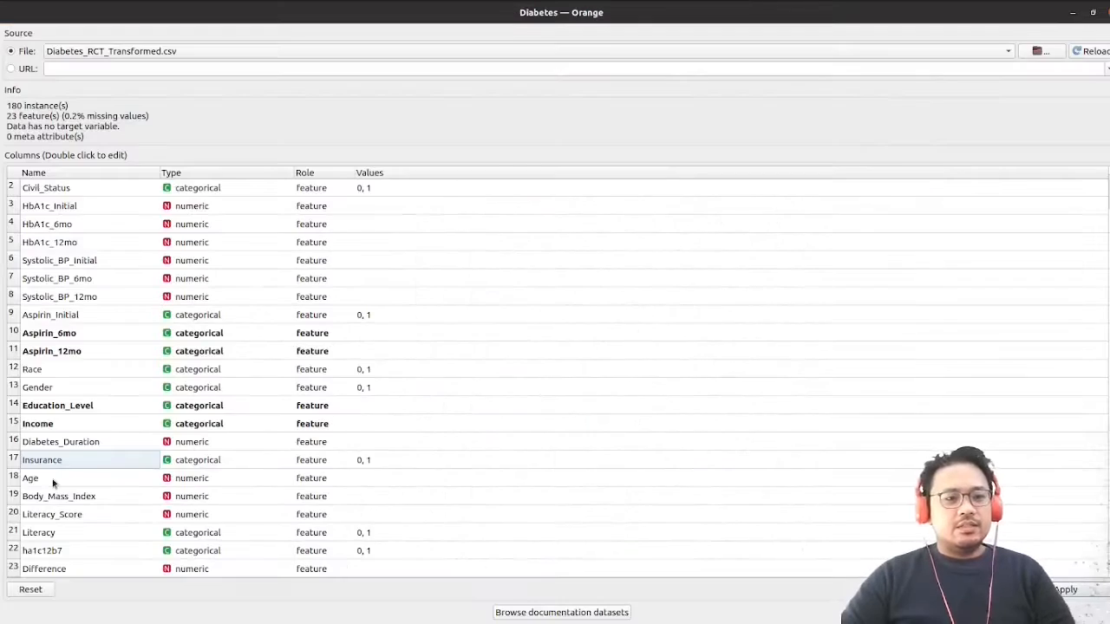
# Examine the types and values of Age, Insurance, Body_Mass_Index, Literacy_Score, Literacy, ha1c12b7 and Difference in the column list
pyautogui.doubleClick(52, 480)
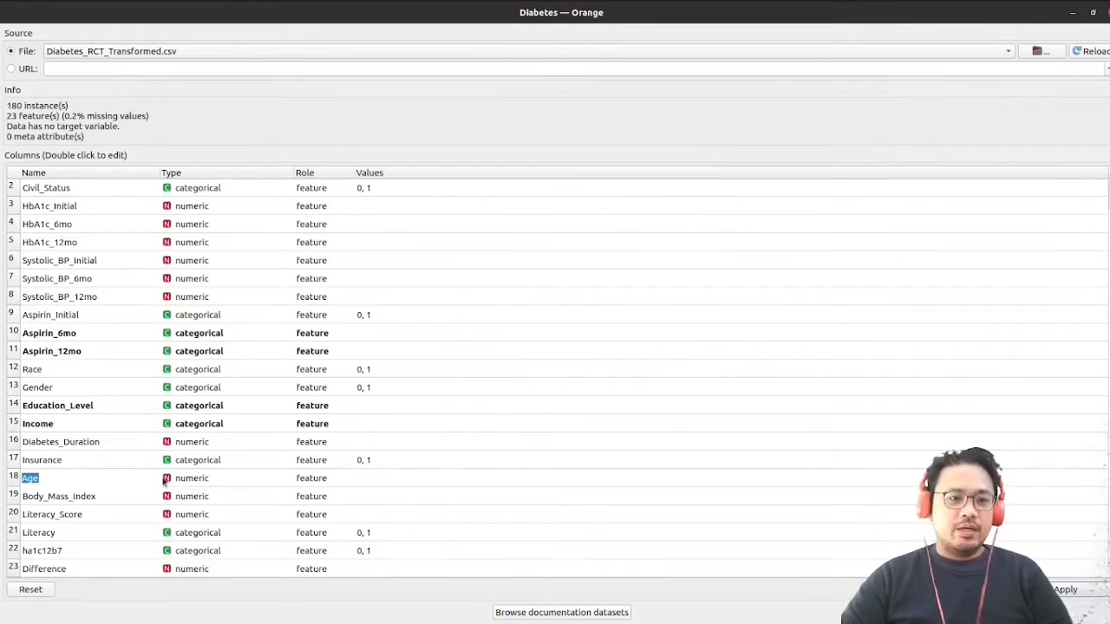
pyautogui.doubleClick(100, 461)
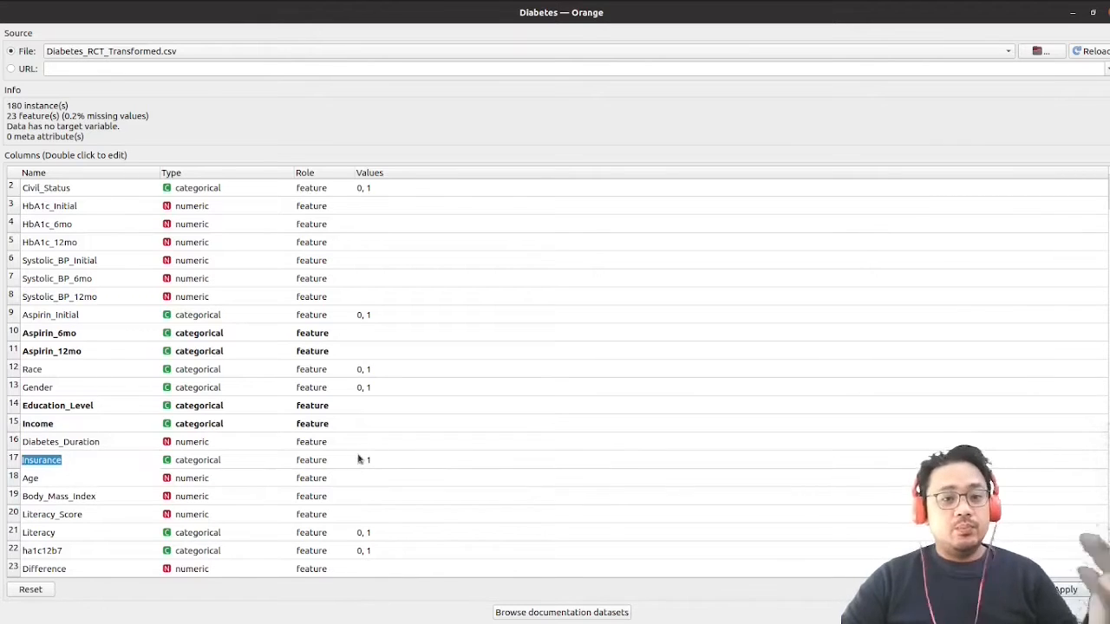
pyautogui.doubleClick(67, 498)
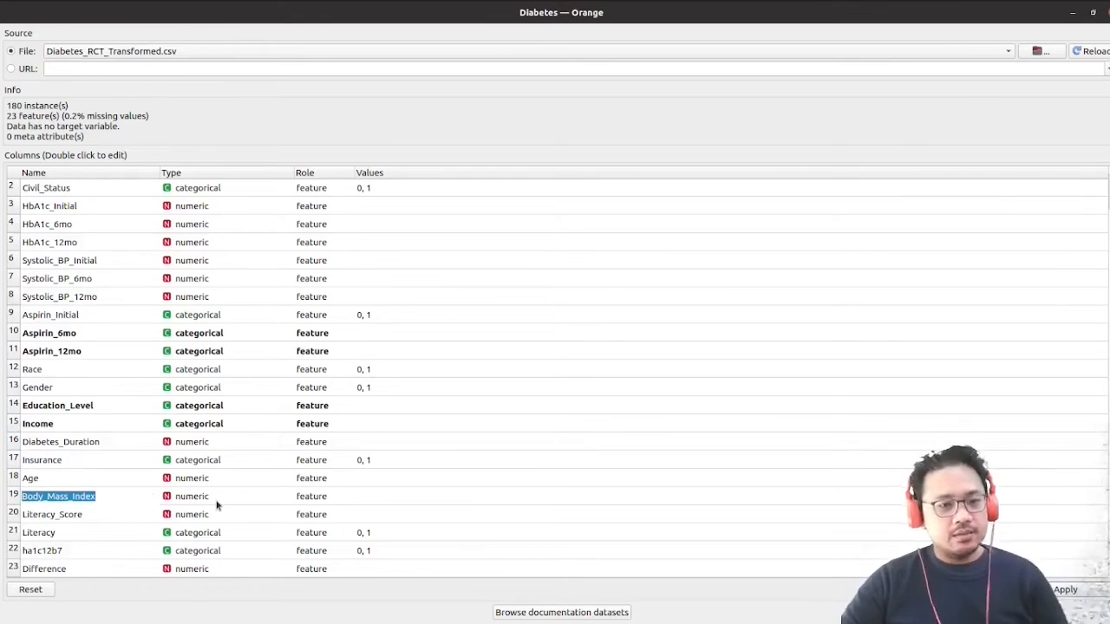
pyautogui.doubleClick(87, 515)
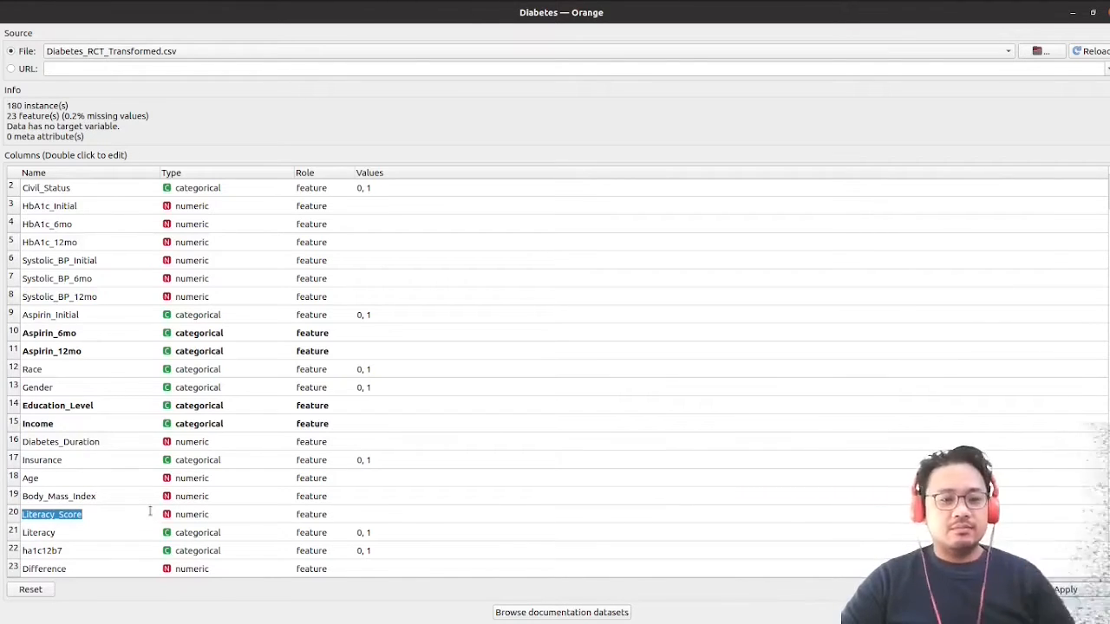
pyautogui.doubleClick(101, 534)
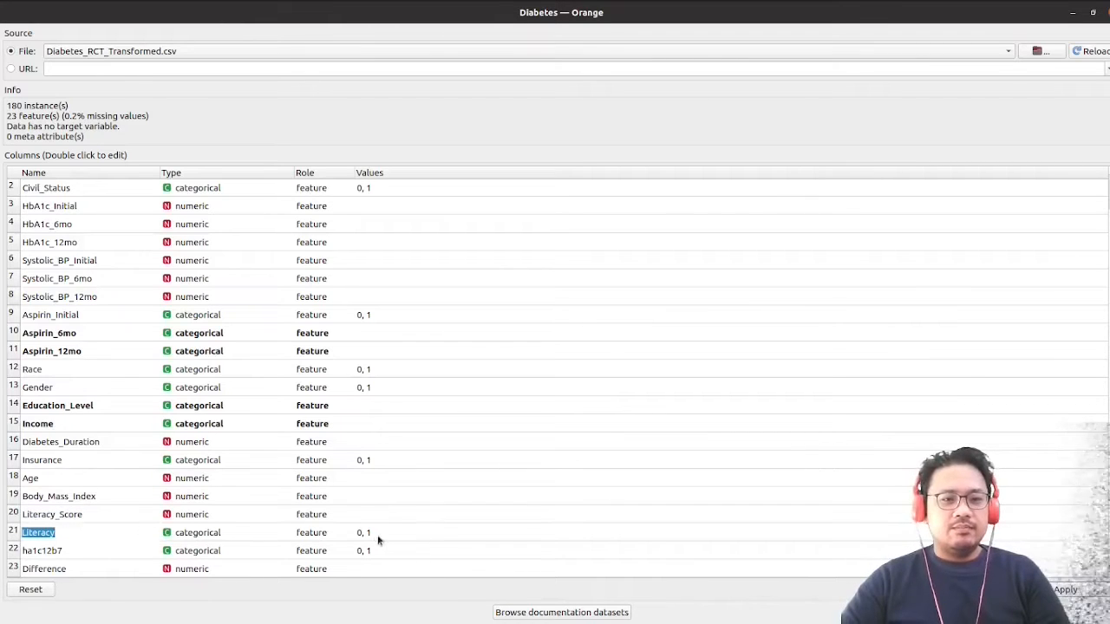
pyautogui.doubleClick(74, 552)
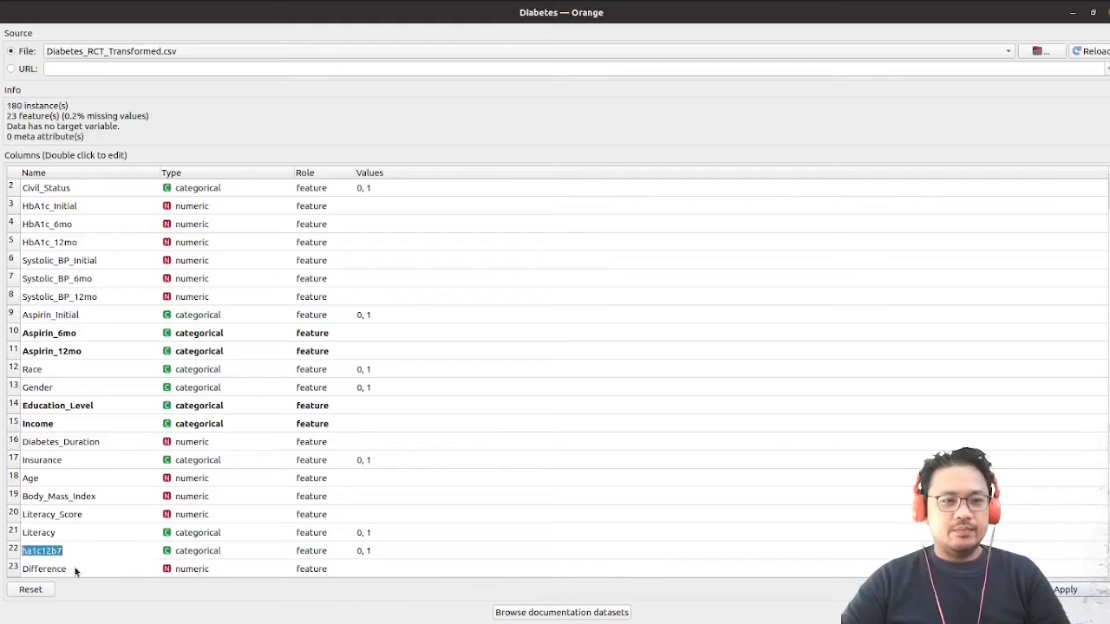
pyautogui.doubleClick(75, 569)
pyautogui.scroll(1, 286, 390)
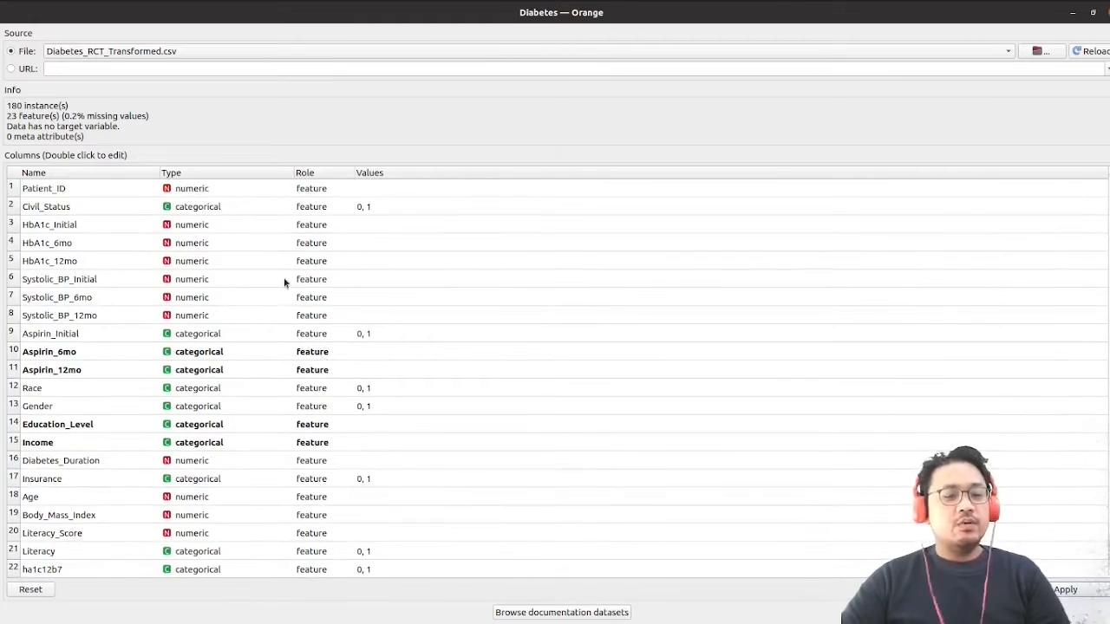
pyautogui.scroll(-1, 290, 280)
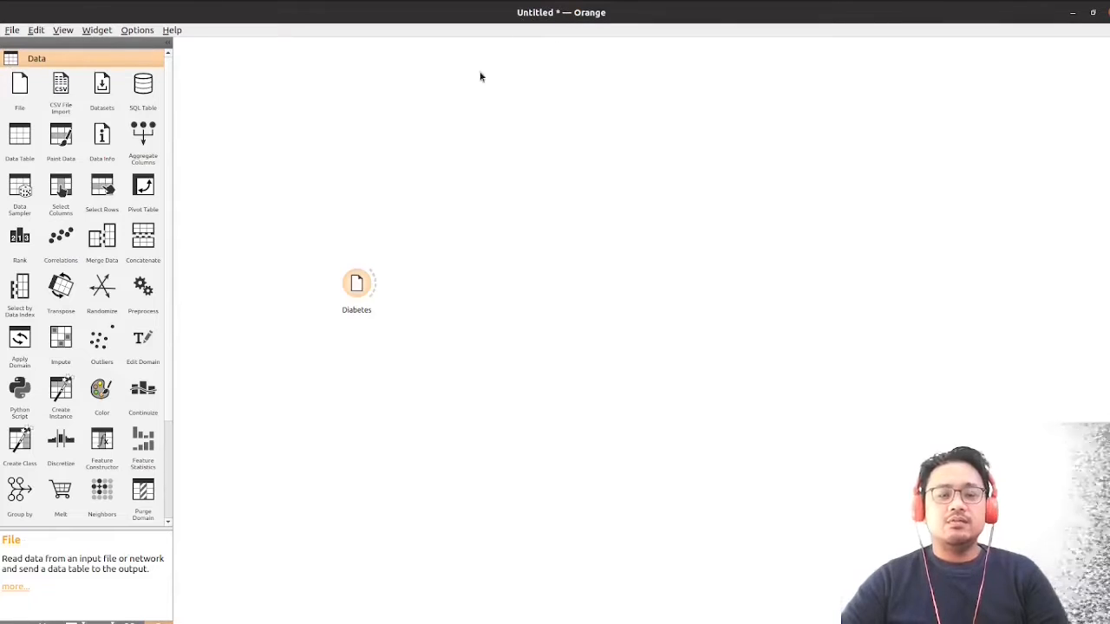
# Save the workflow in the Desktop folder as t-test.ows
pyautogui.click(13, 33)
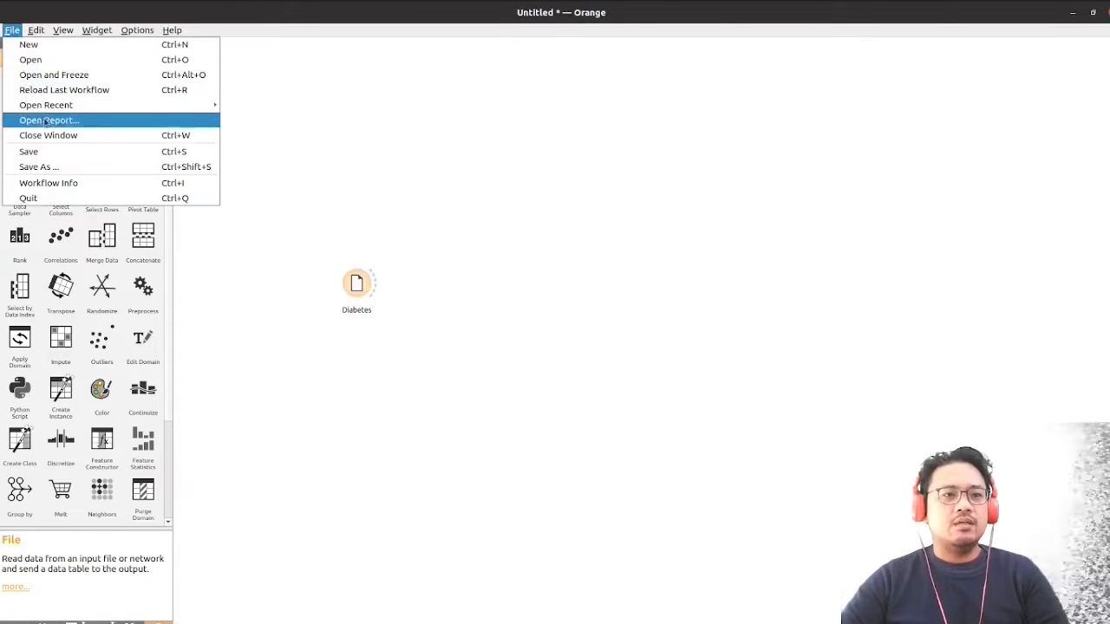
pyautogui.click(46, 159)
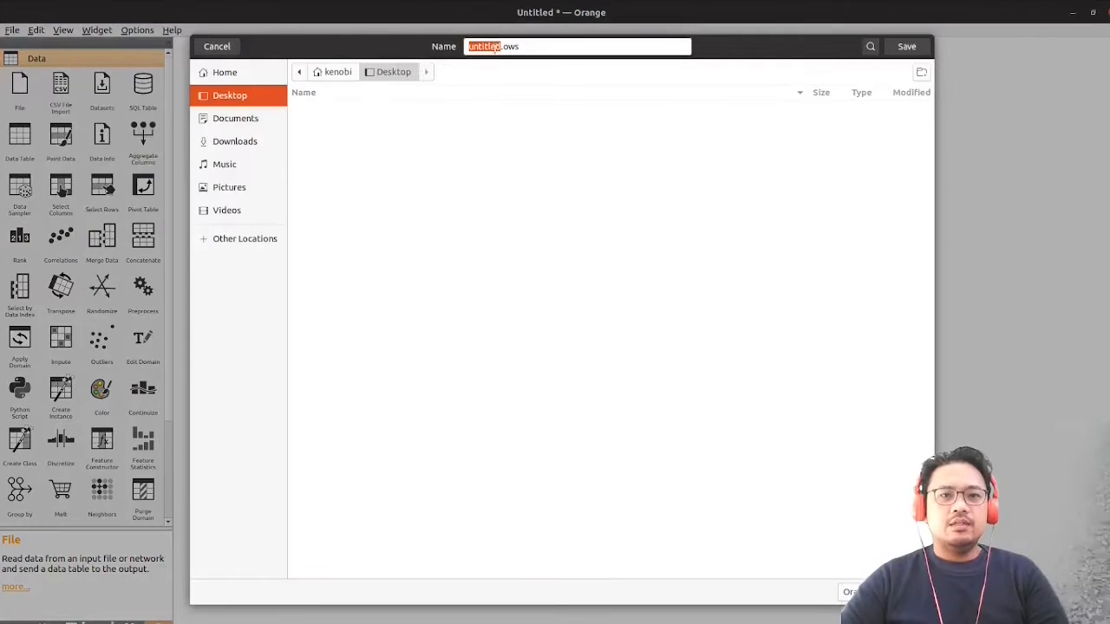
pyautogui.click(498, 47)
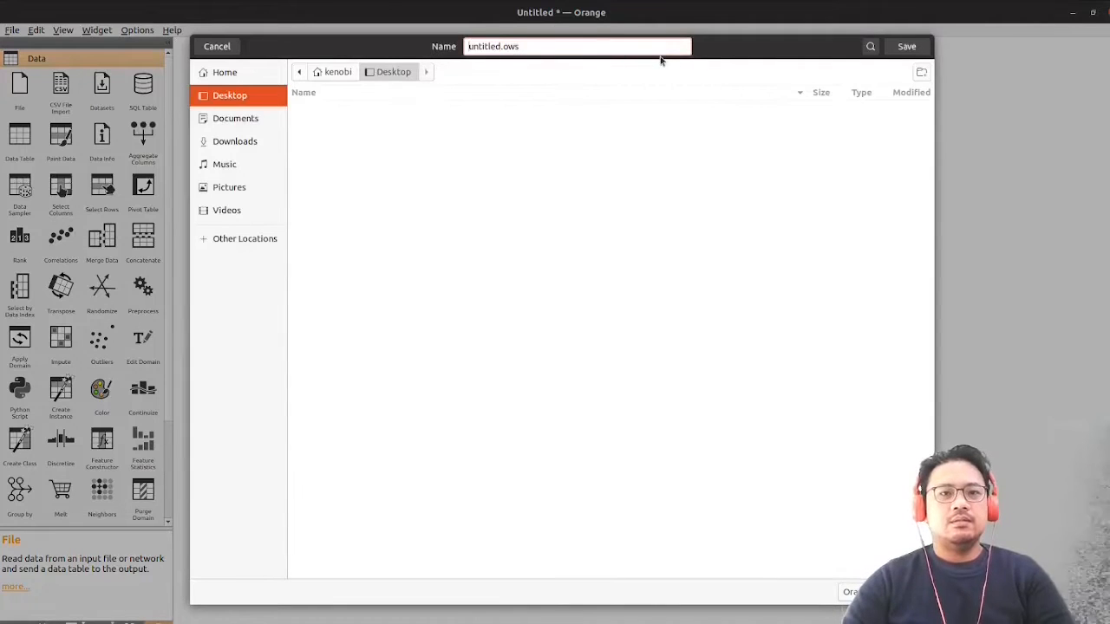
pyautogui.hotkey('shift', 'Home')
pyautogui.write('t-te')
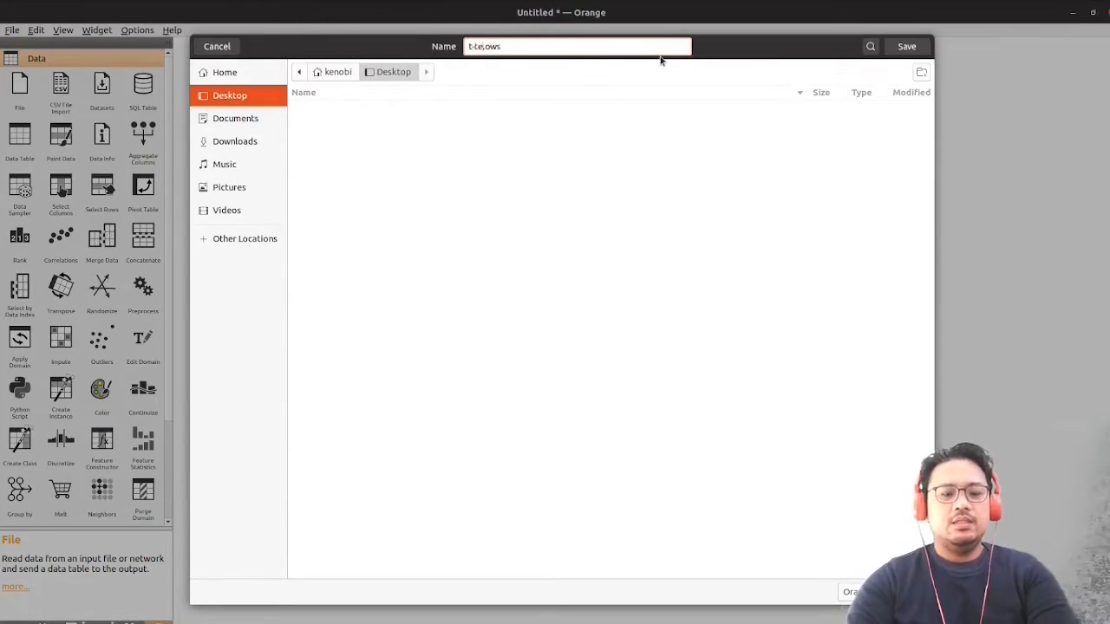
pyautogui.write('st')
pyautogui.press('Return')
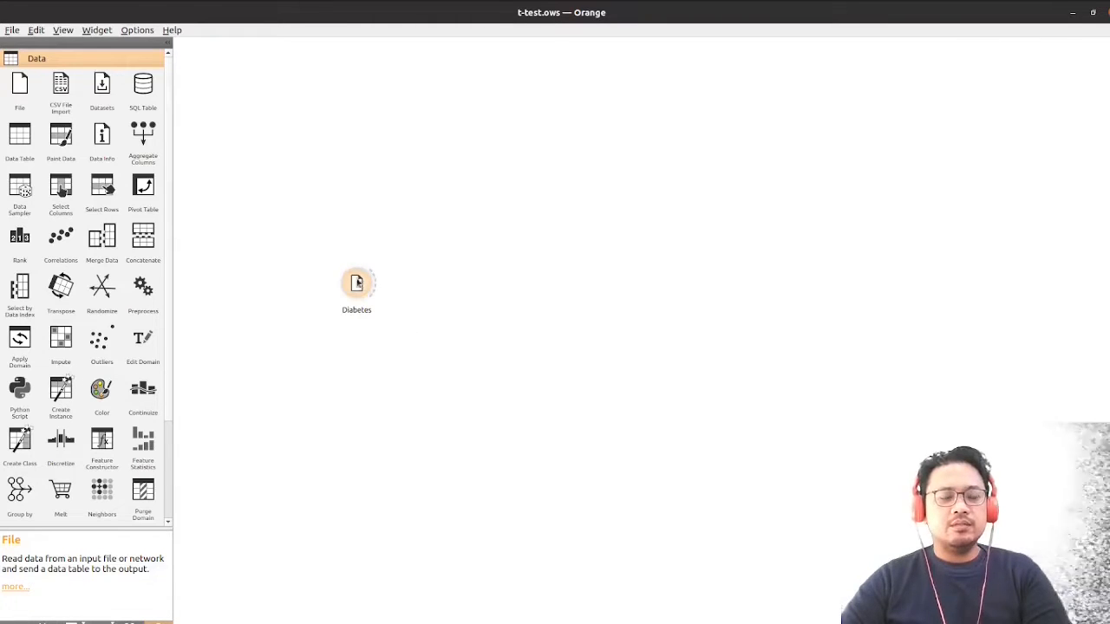
# Add a Feature Statistics widget linked to the Diabetes widget's output and place it above and to the right of Diabetes
pyautogui.click(353, 286)
pyautogui.click(578, 284)
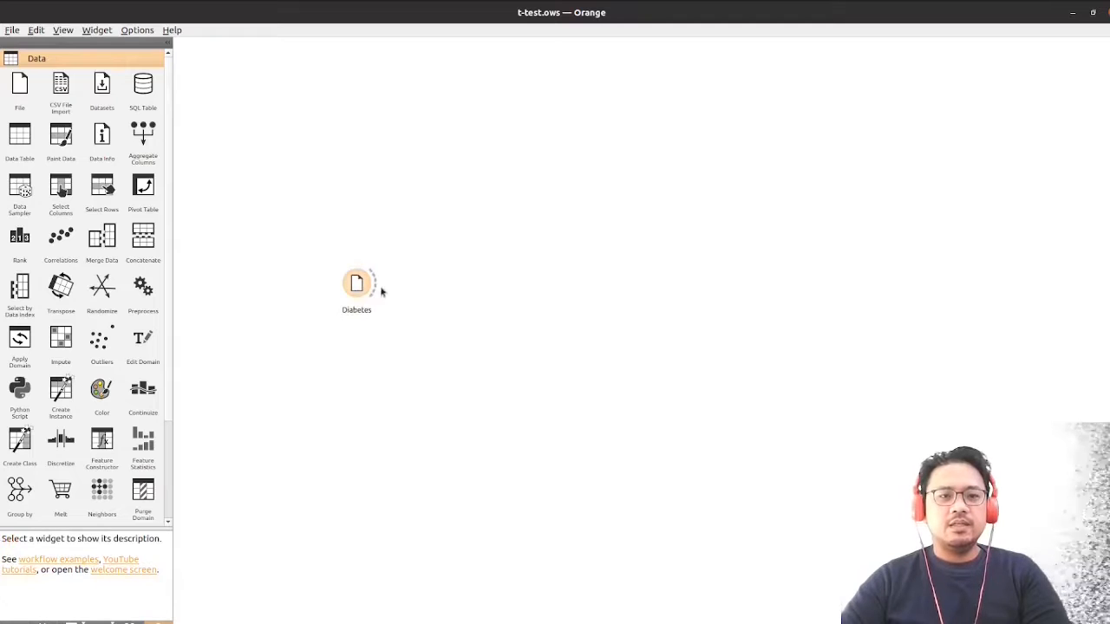
pyautogui.moveTo(376, 285); pyautogui.dragTo(438, 285)
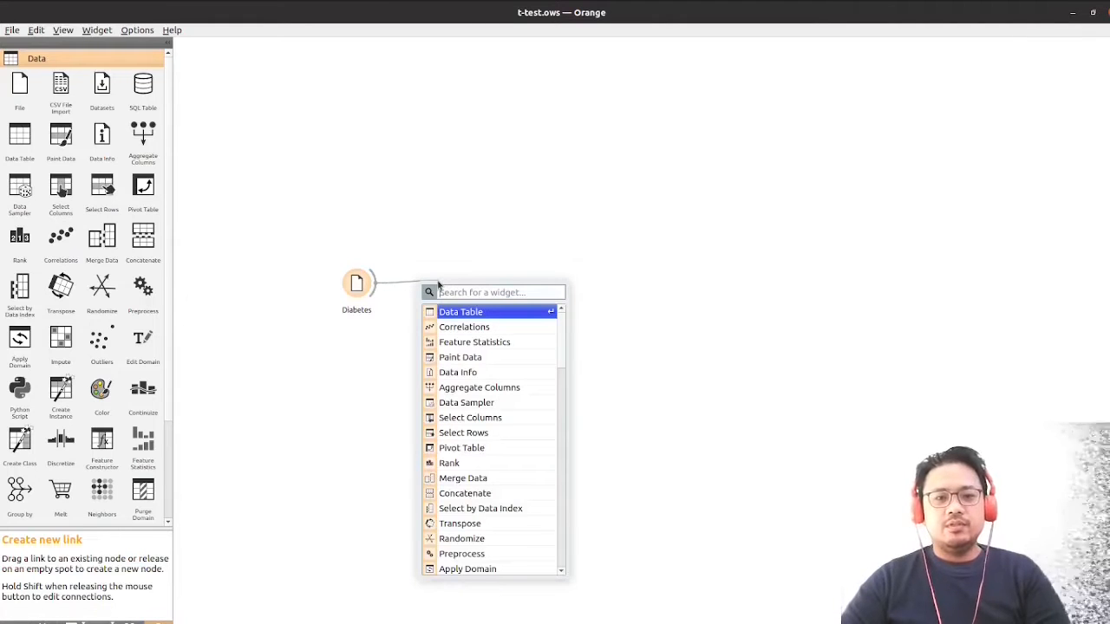
pyautogui.write('featu')
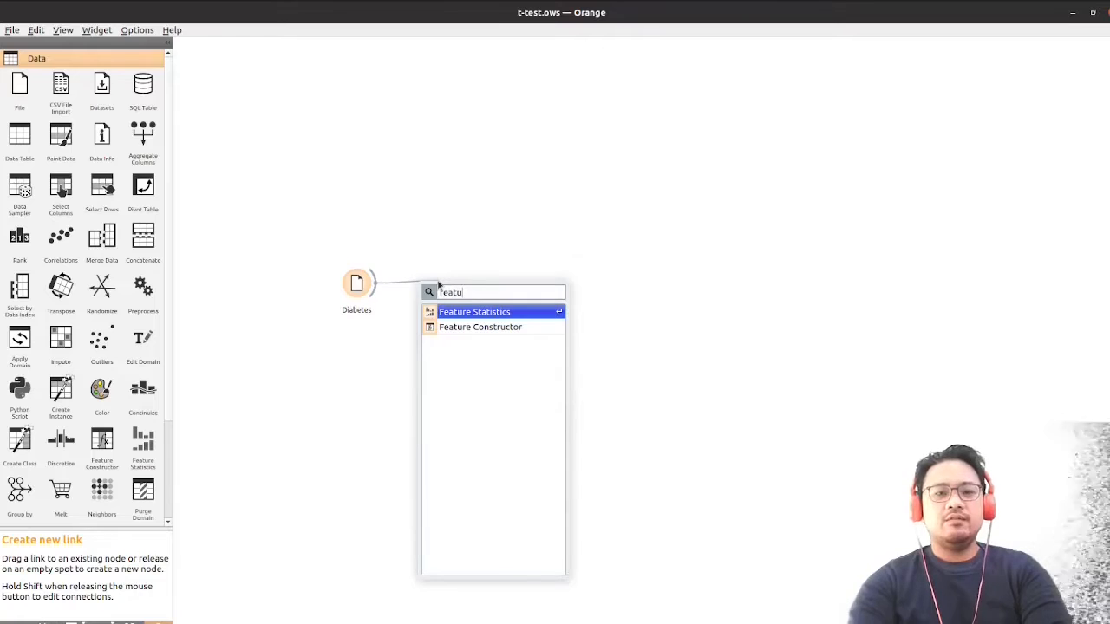
pyautogui.write('r')
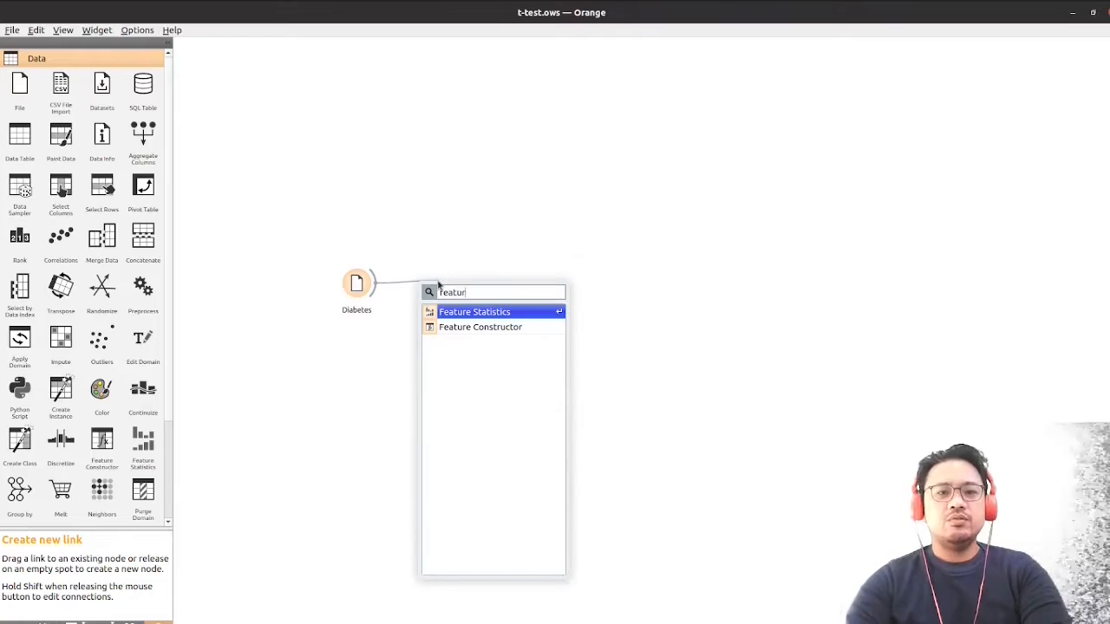
pyautogui.click(476, 314)
pyautogui.moveTo(457, 286); pyautogui.dragTo(707, 145)
pyautogui.click(535, 256)
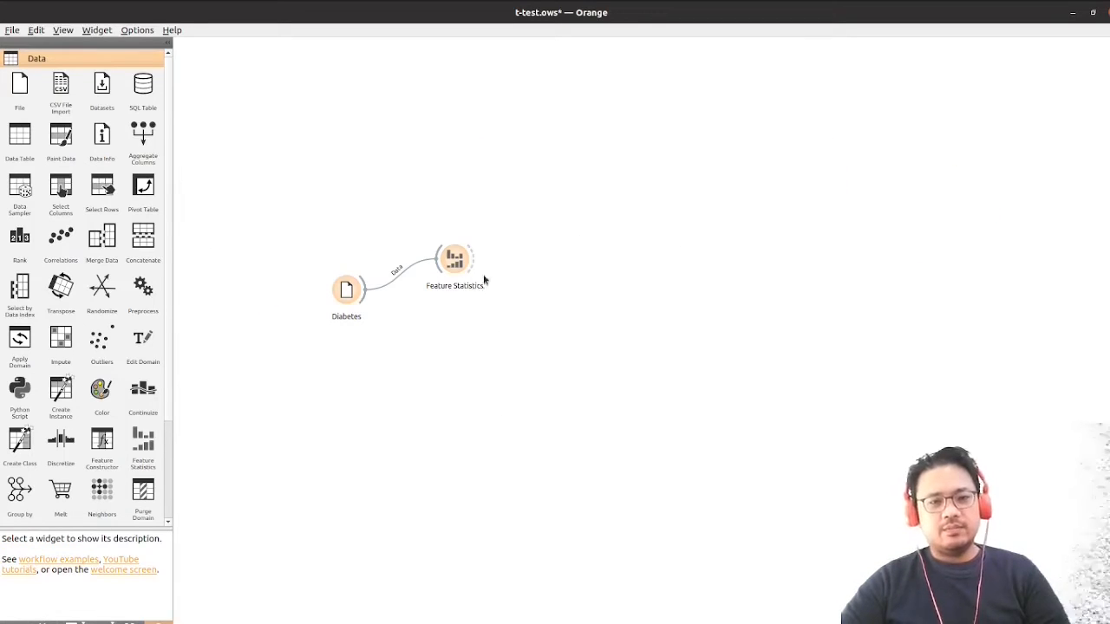
pyautogui.moveTo(461, 264); pyautogui.dragTo(455, 245)
# Open Feature Statistics in a maximized window and examine the distributions, summary statistics and missing values of all variables
pyautogui.doubleClick(456, 246)
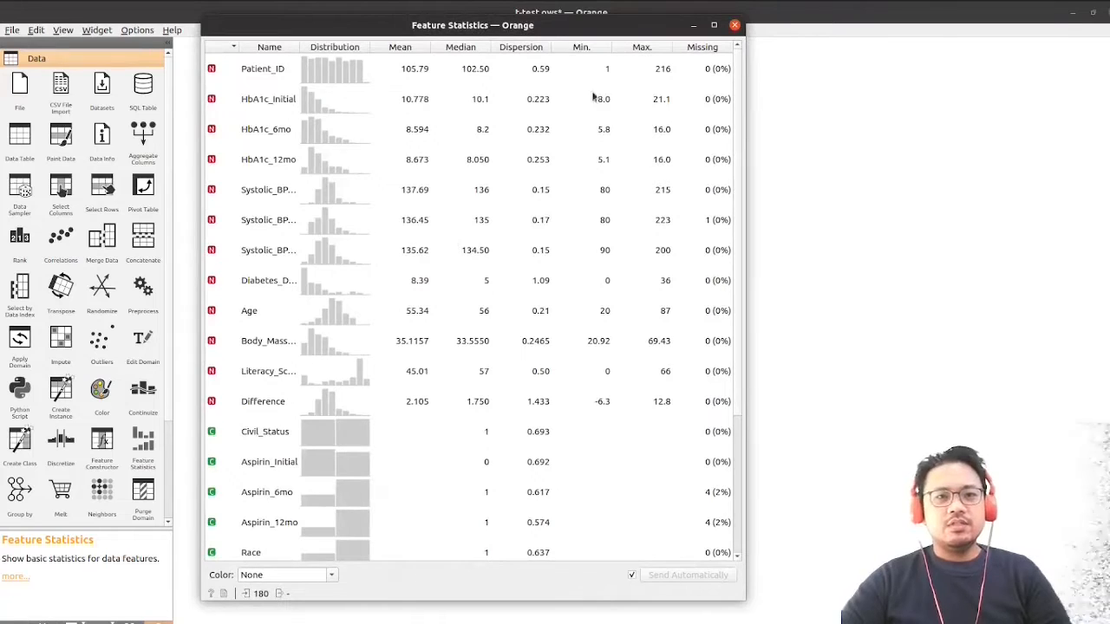
pyautogui.click(714, 25)
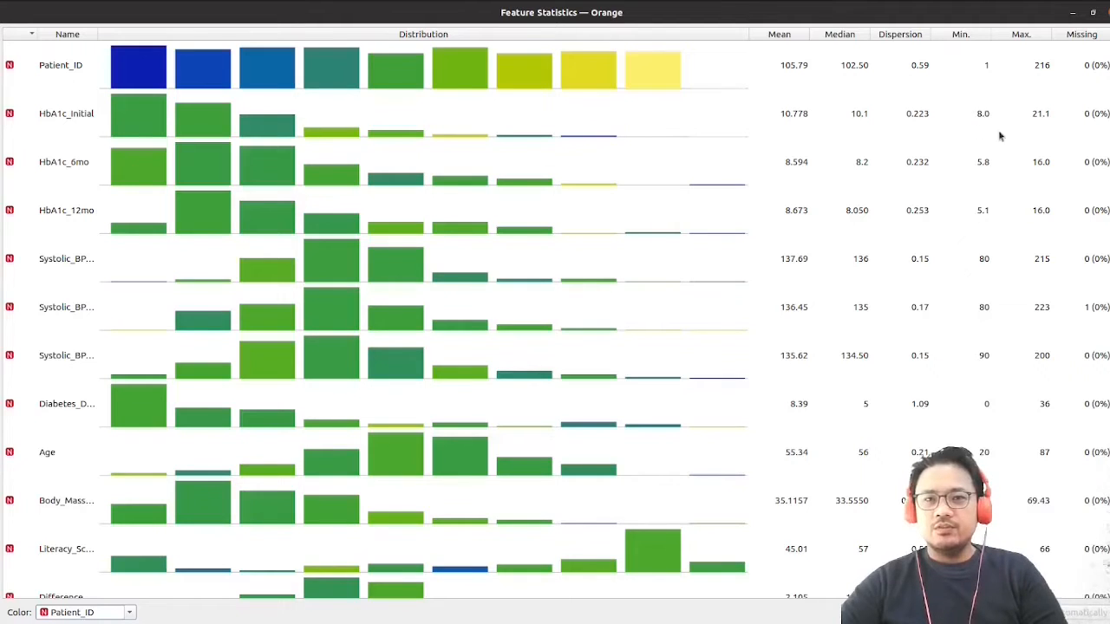
pyautogui.scroll(-5, 187, 218)
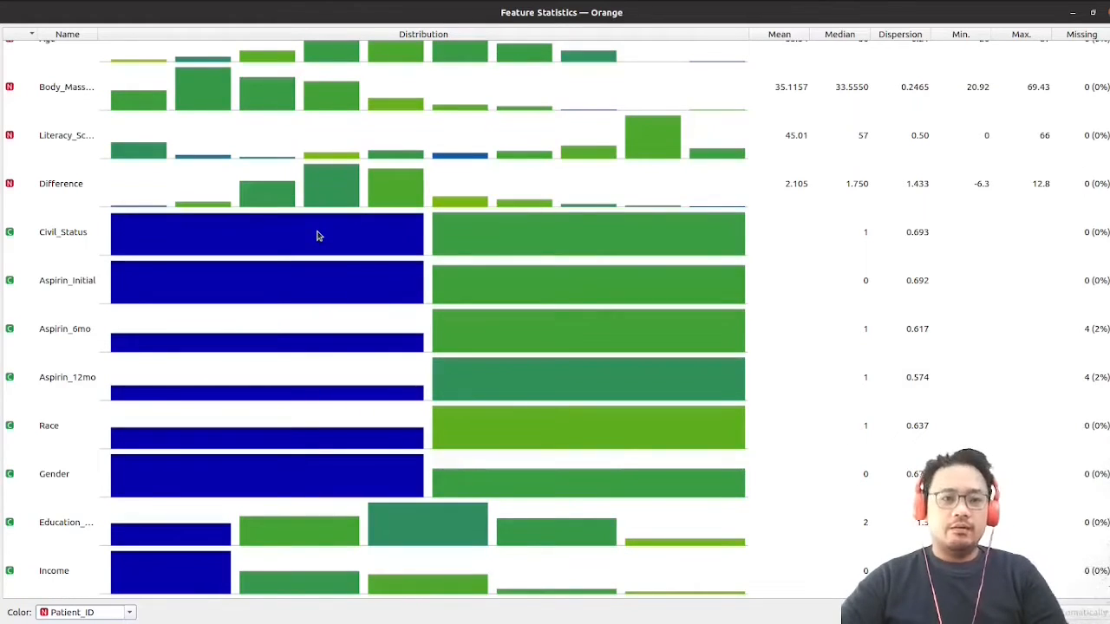
pyautogui.scroll(-3, 318, 235)
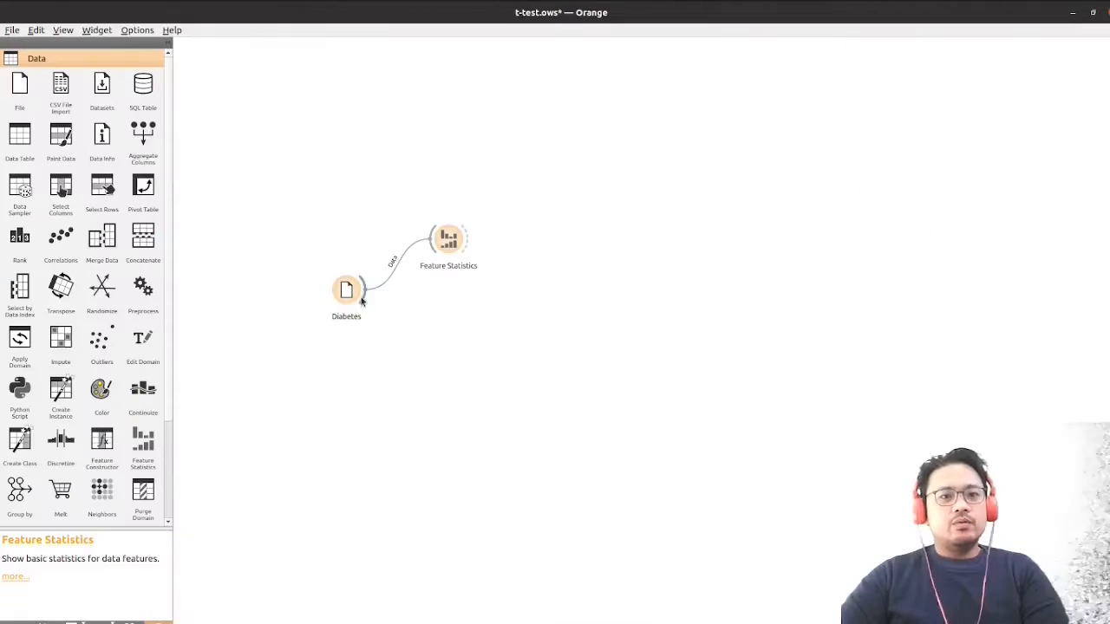
# Add a Data Table widget linked to Diabetes, below Feature Statistics, and open it in a maximized window to examine the patient records
pyautogui.moveTo(366, 289); pyautogui.dragTo(433, 341)
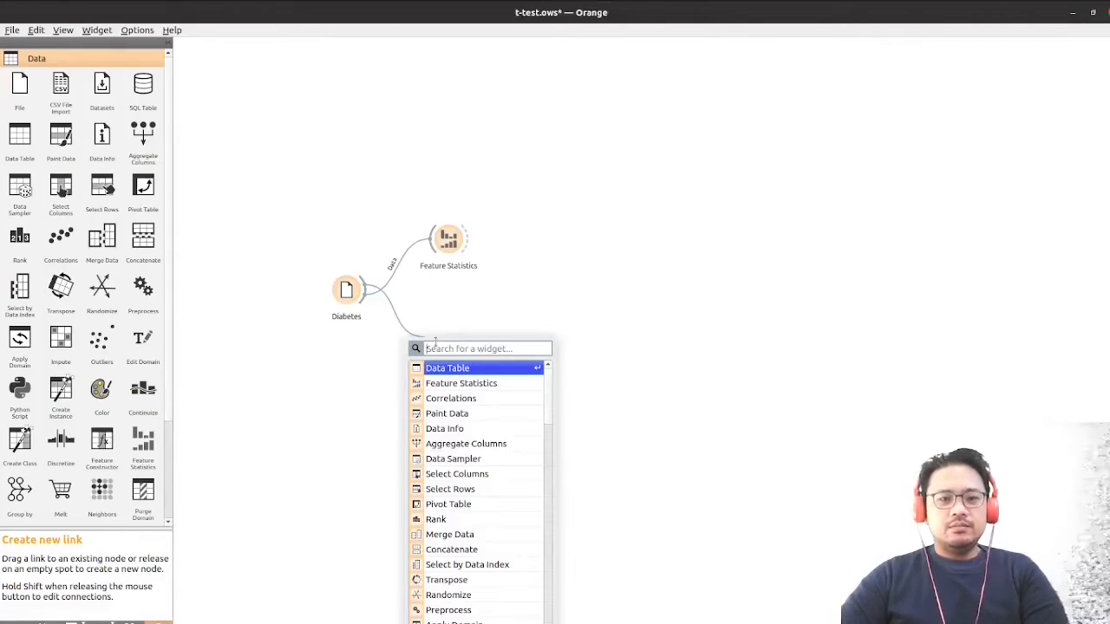
pyautogui.click(450, 368)
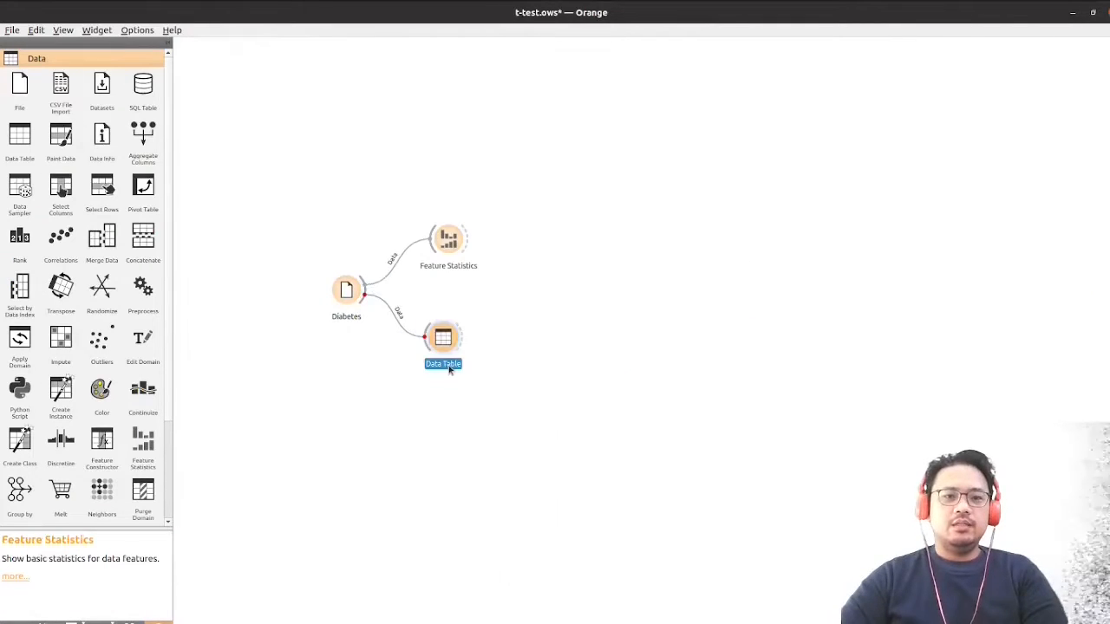
pyautogui.doubleClick(443, 338)
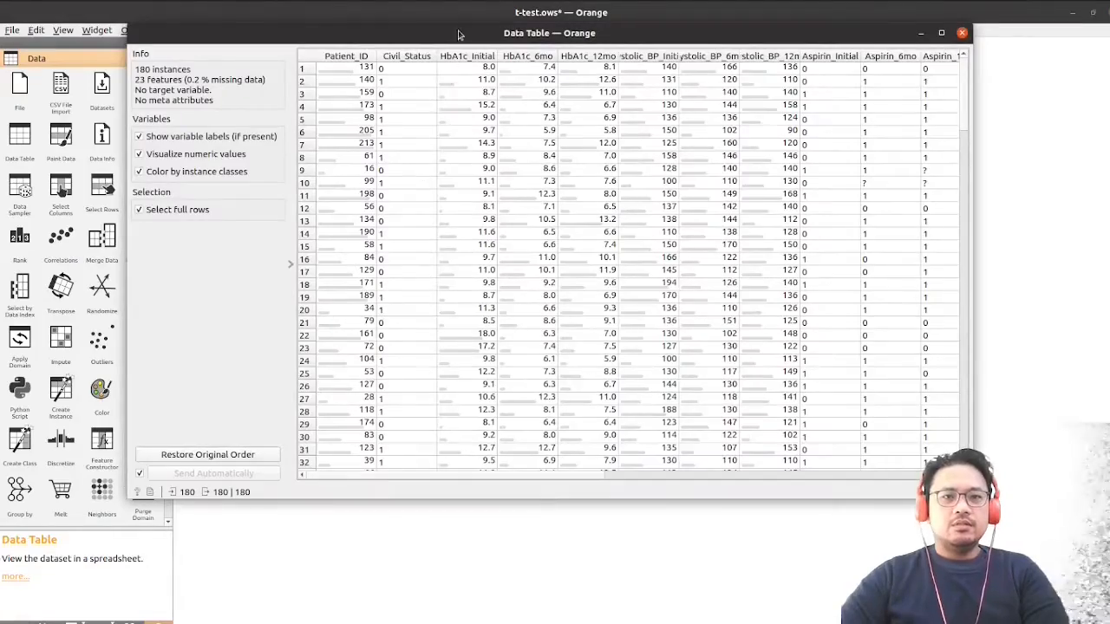
pyautogui.moveTo(459, 30); pyautogui.dragTo(416, 77)
pyautogui.doubleClick(416, 77)
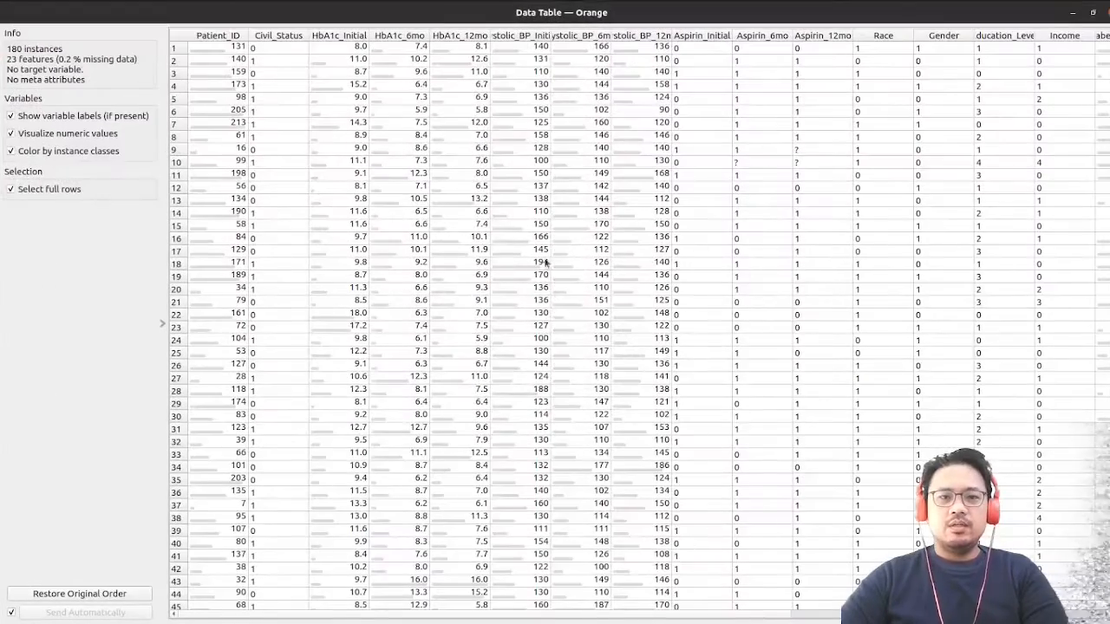
pyautogui.scroll(-20, 665, 176)
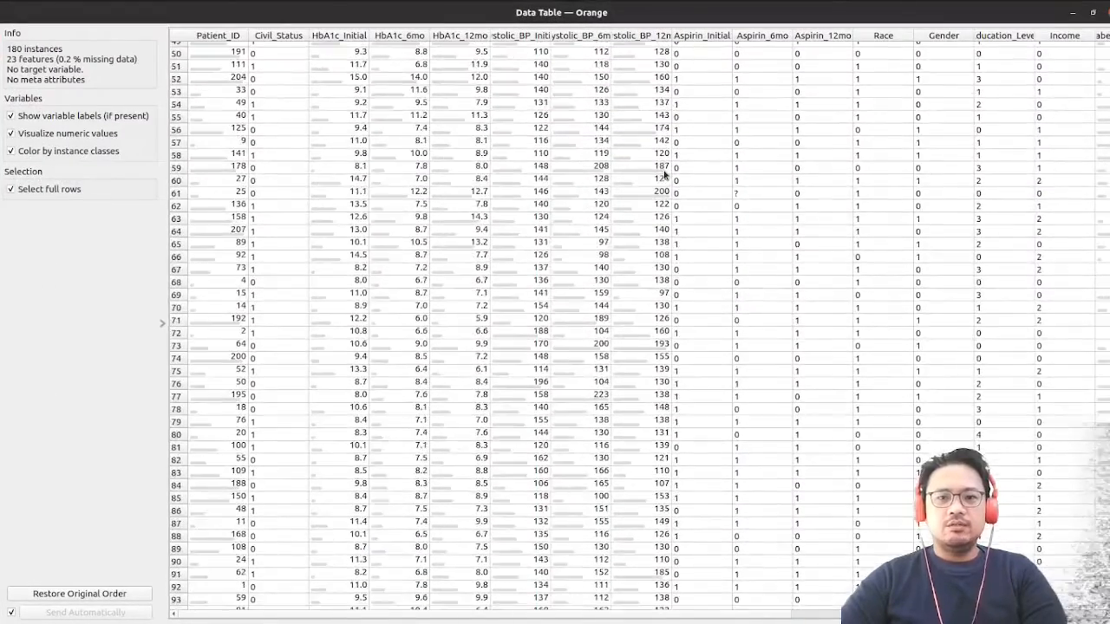
# Sort the patient records by Education_Level in descending order, look through them and close the Data Table window
pyautogui.scroll(-16, 590, 369)
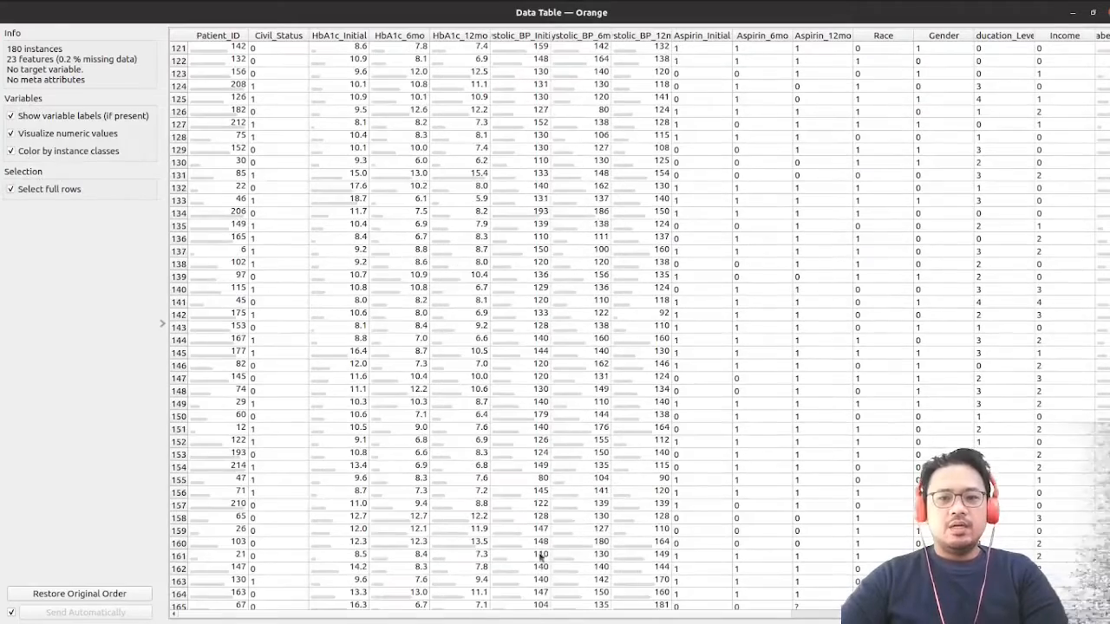
pyautogui.click(1001, 36)
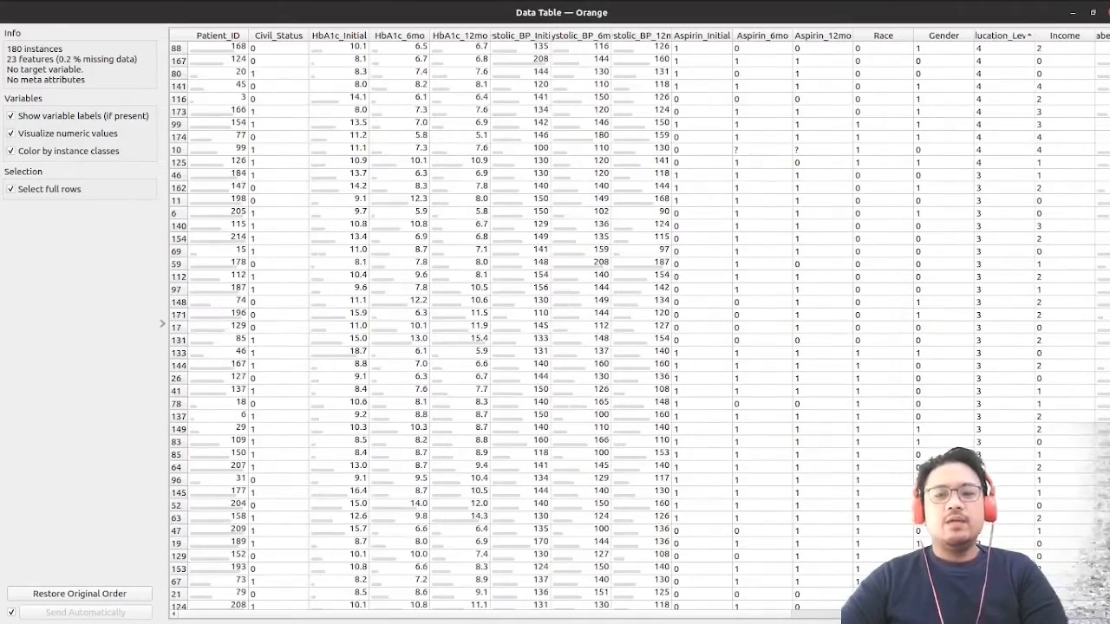
pyautogui.click(1108, 12)
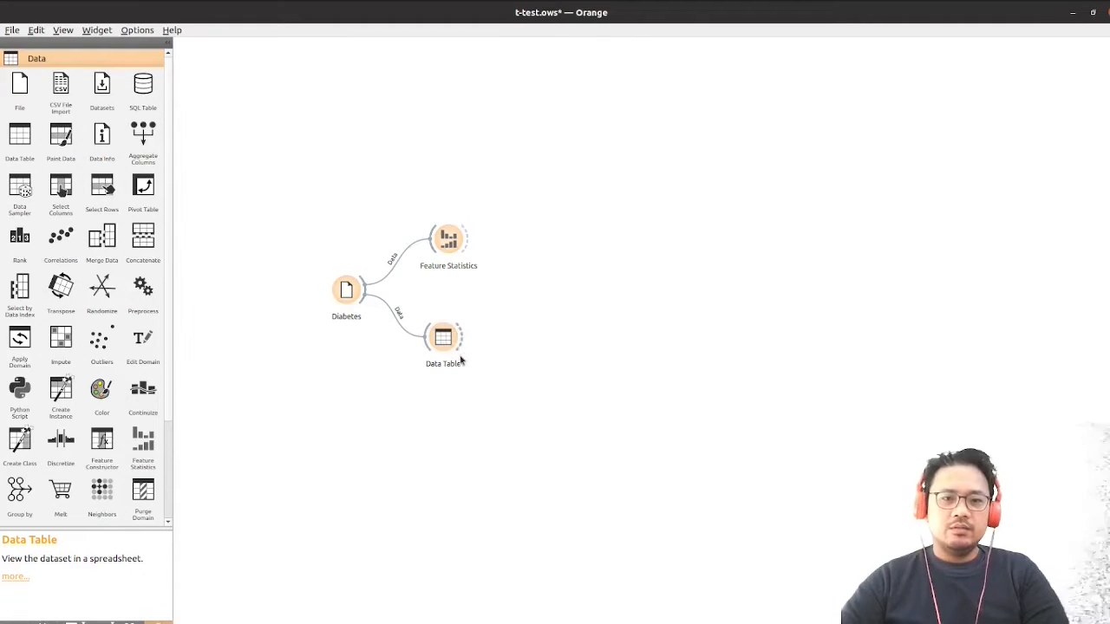
# Add a Violin Plot widget linked to the Data Table's output and place it above and to the right of Data Table
pyautogui.moveTo(462, 342); pyautogui.dragTo(510, 341)
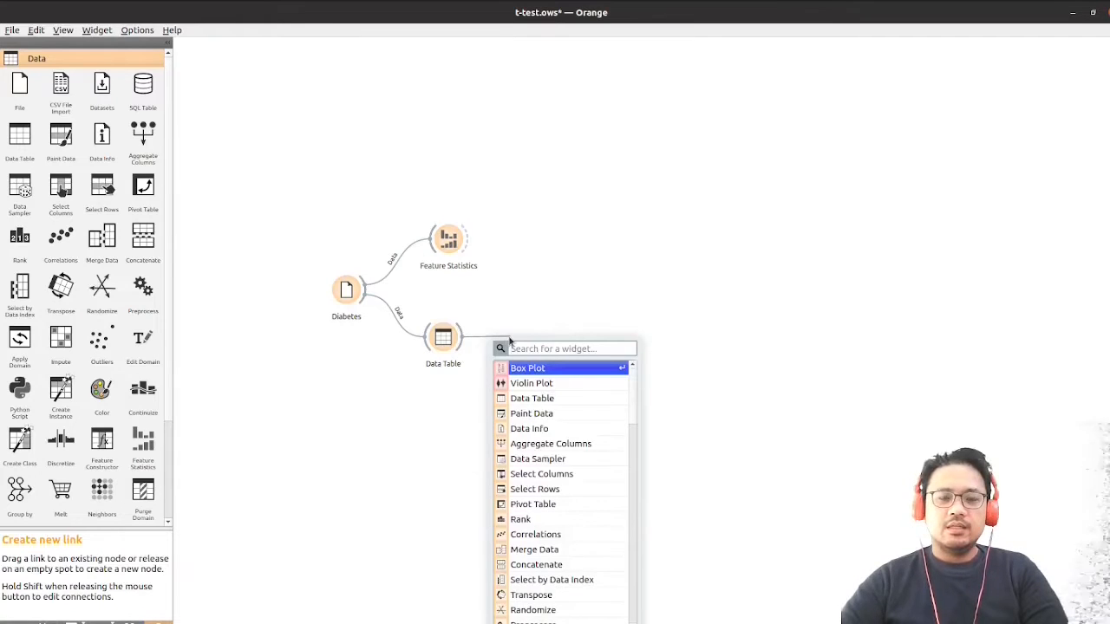
pyautogui.click(536, 385)
pyautogui.moveTo(529, 346); pyautogui.dragTo(555, 282)
# Edit the link between Data Table and Violin Plot so that the full Data output feeds the plot instead of Selected Data
pyautogui.doubleClick(498, 303)
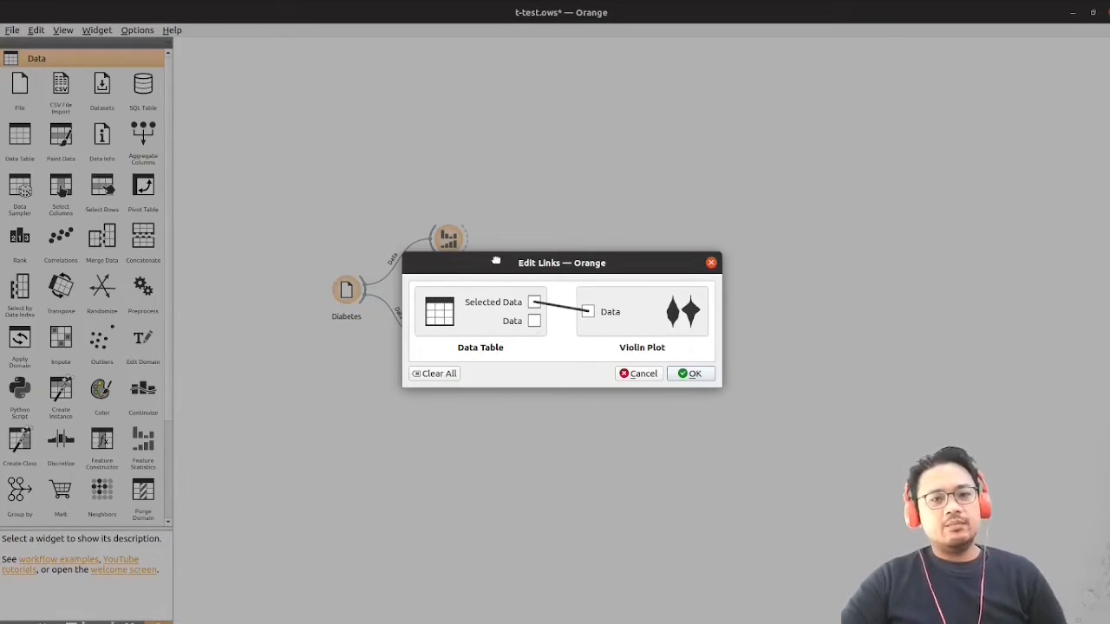
pyautogui.moveTo(496, 260); pyautogui.dragTo(572, 215)
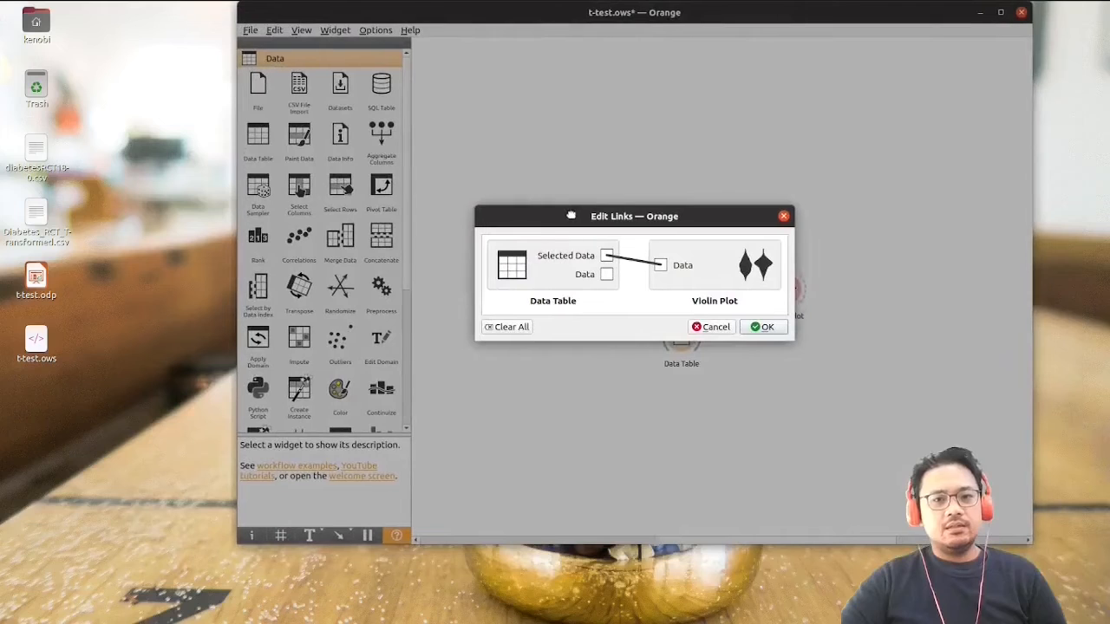
pyautogui.doubleClick(594, 15)
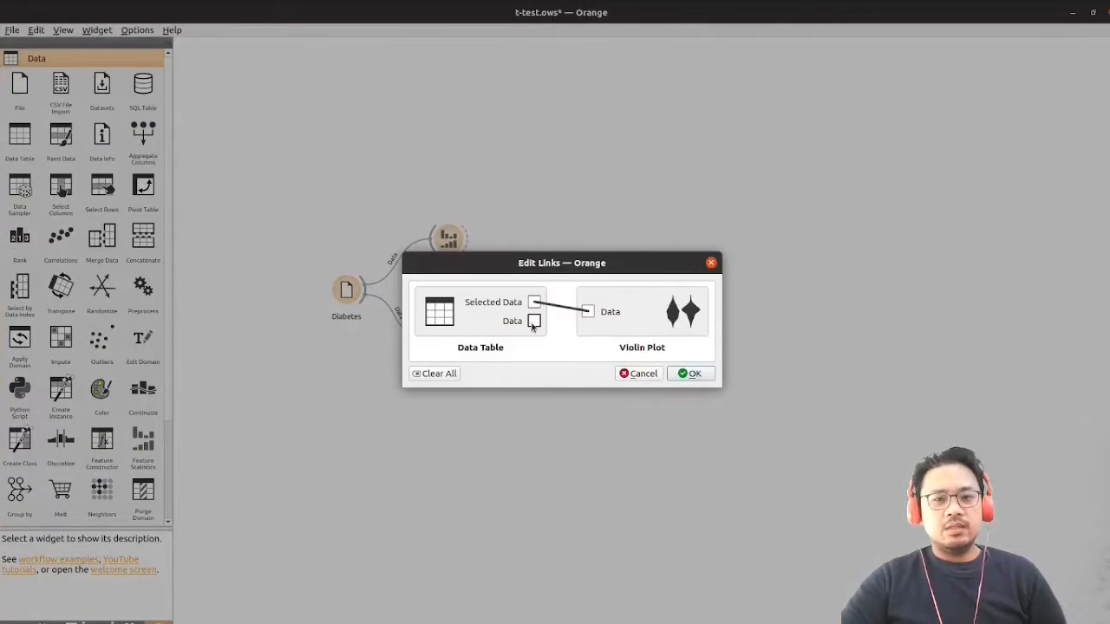
pyautogui.moveTo(534, 323); pyautogui.dragTo(593, 313)
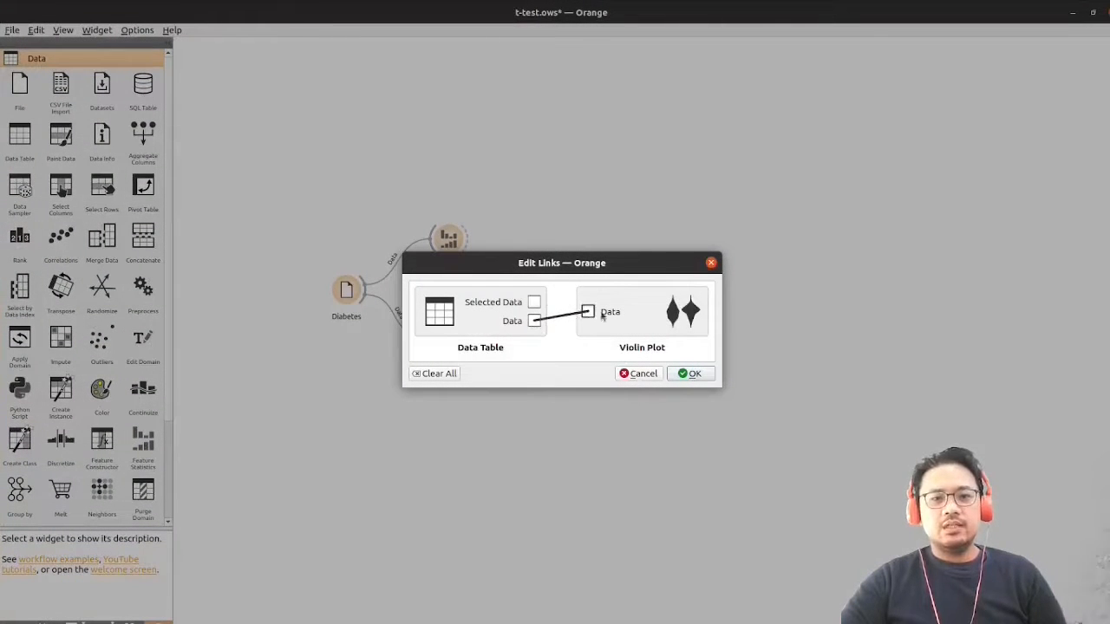
pyautogui.click(701, 379)
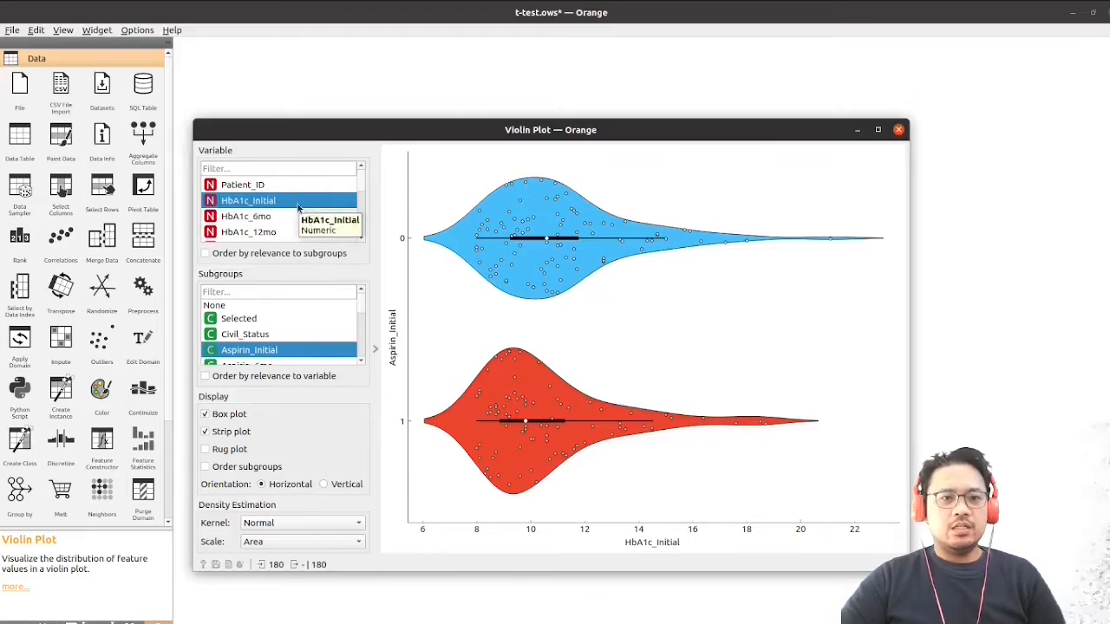
# Group the violin plot by Civil_Status and view the distributions of HbA1c_Initial, HbA1c_6mo and HbA1c_12mo in turn
pyautogui.click(272, 336)
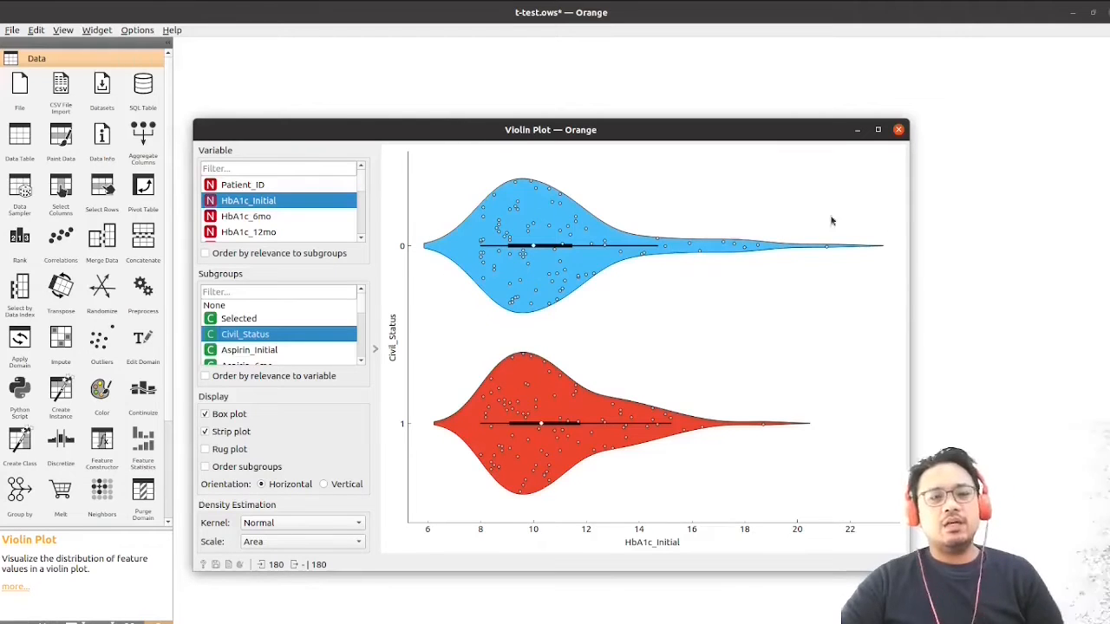
pyautogui.click(297, 216)
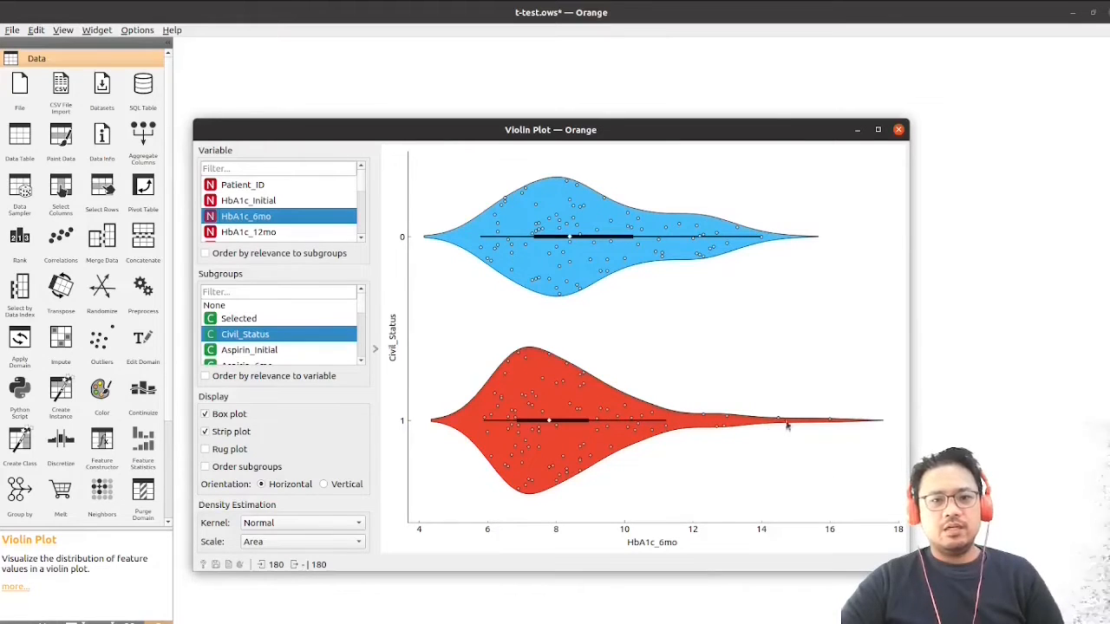
pyautogui.click(286, 233)
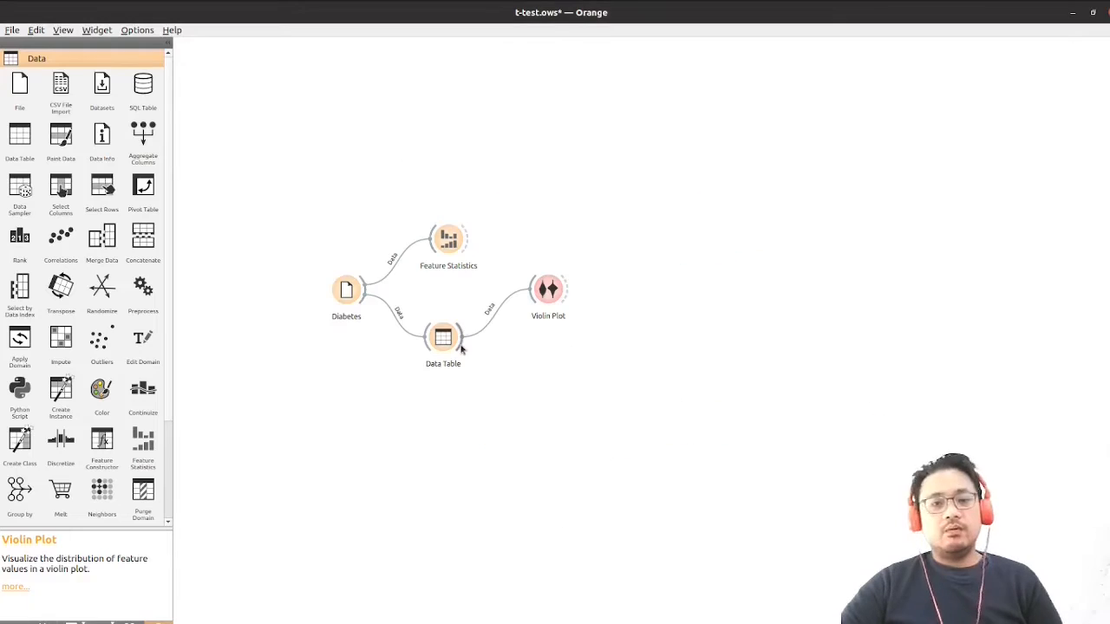
# Add a Box Plot widget below Violin Plot, linked to Data Table's full Data output instead of Selected Data
pyautogui.moveTo(460, 349); pyautogui.dragTo(530, 387)
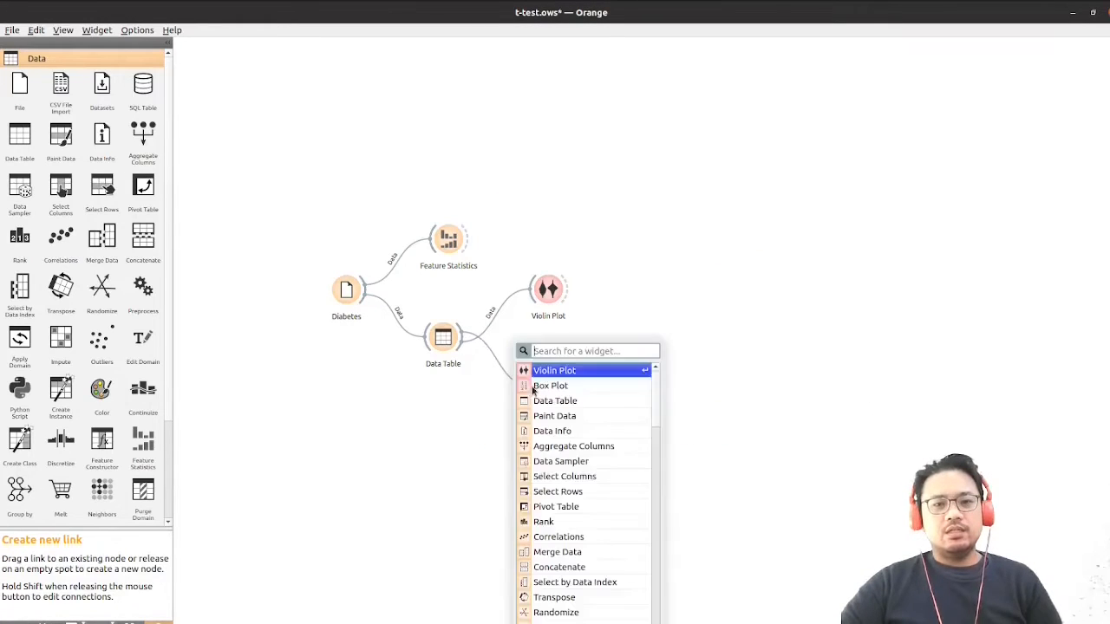
pyautogui.click(574, 388)
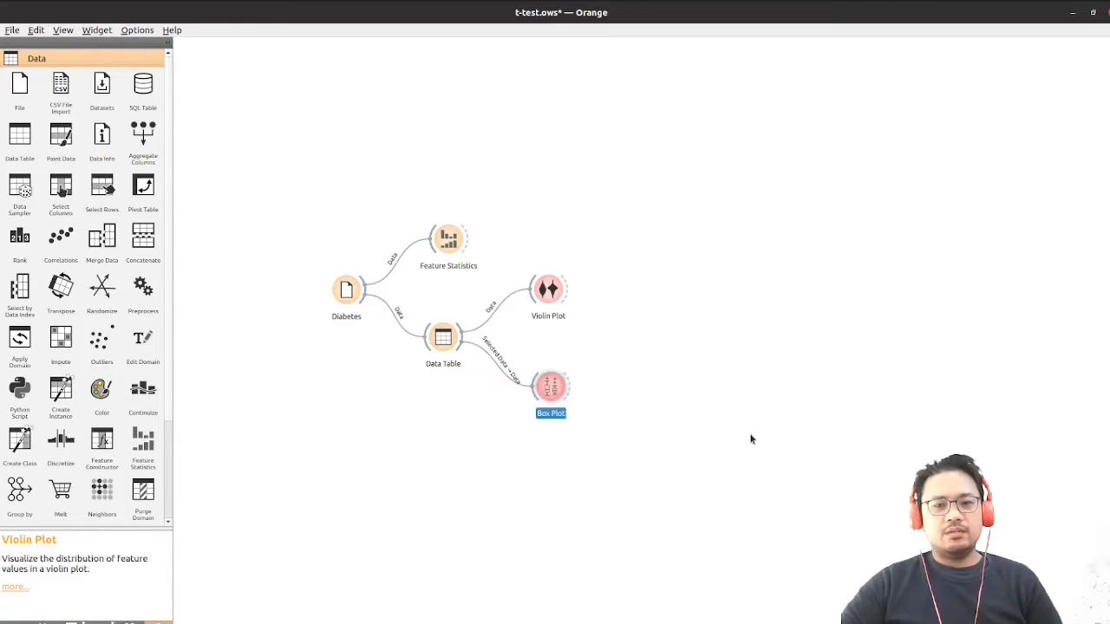
pyautogui.doubleClick(506, 367)
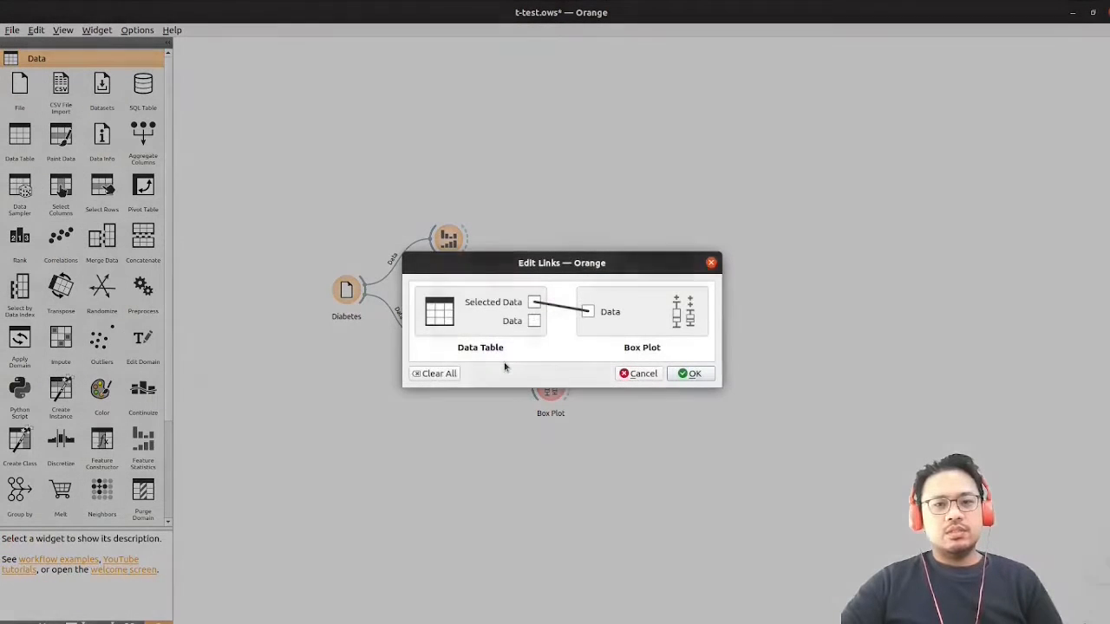
pyautogui.moveTo(534, 321); pyautogui.dragTo(588, 312)
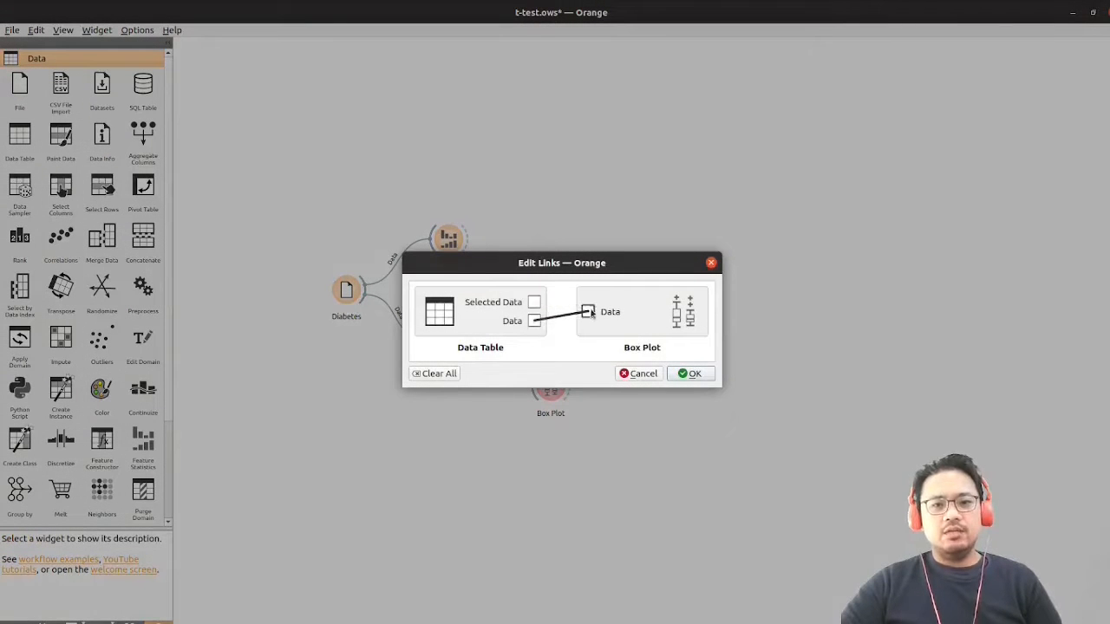
pyautogui.click(691, 374)
# Open Box Plot and plot the HbA1c_Initial variable with Civil_Status as the subgroup
pyautogui.doubleClick(552, 387)
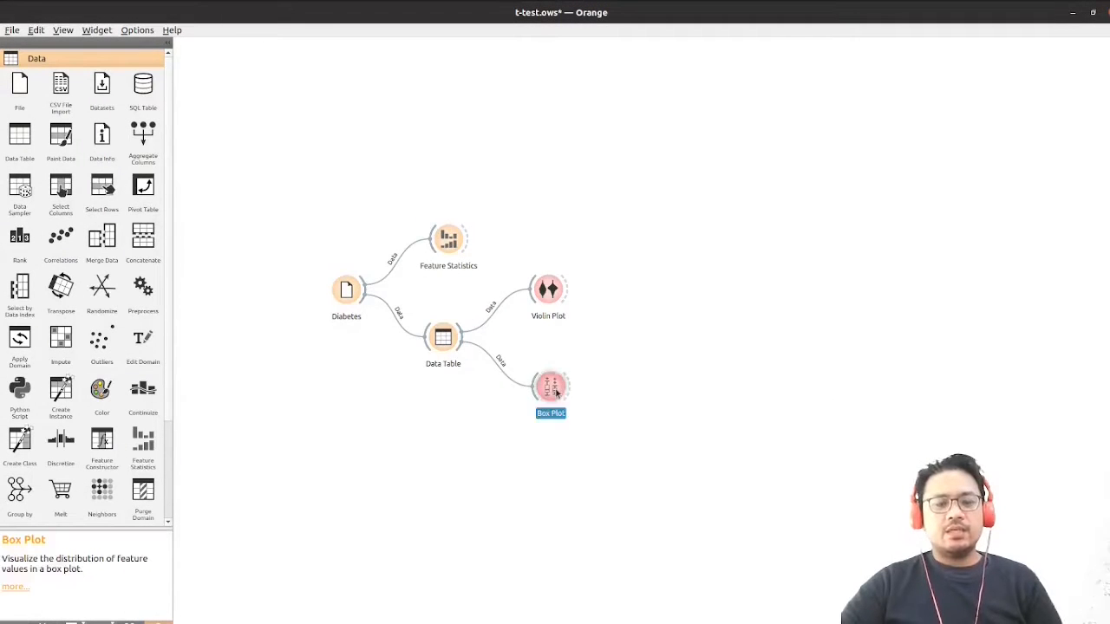
pyautogui.moveTo(255, 161); pyautogui.dragTo(262, 106)
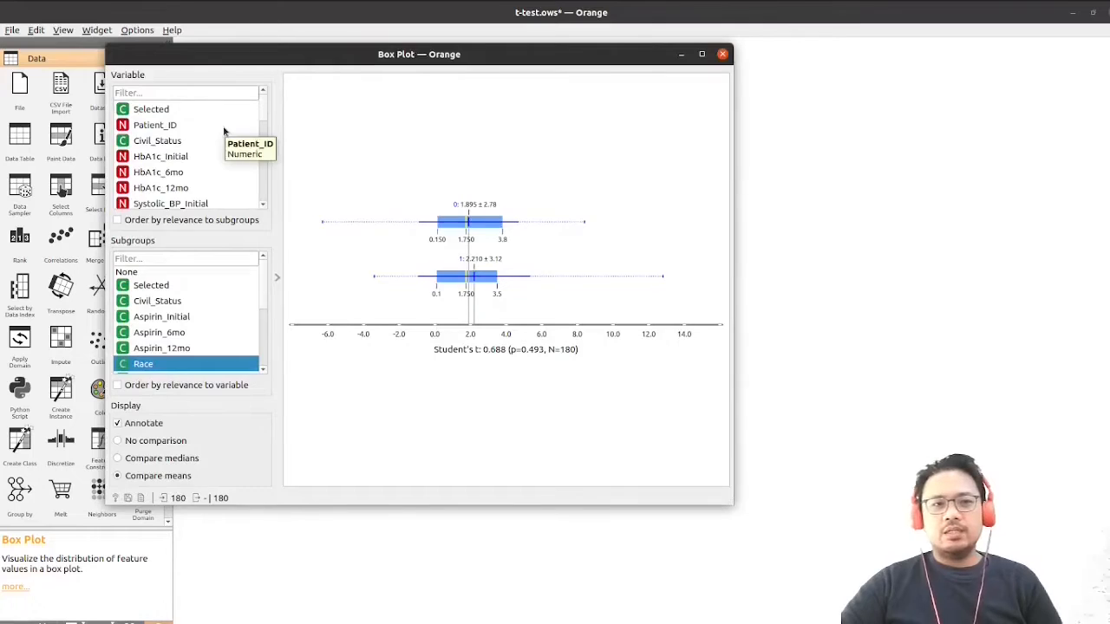
pyautogui.moveTo(258, 57); pyautogui.dragTo(399, 102)
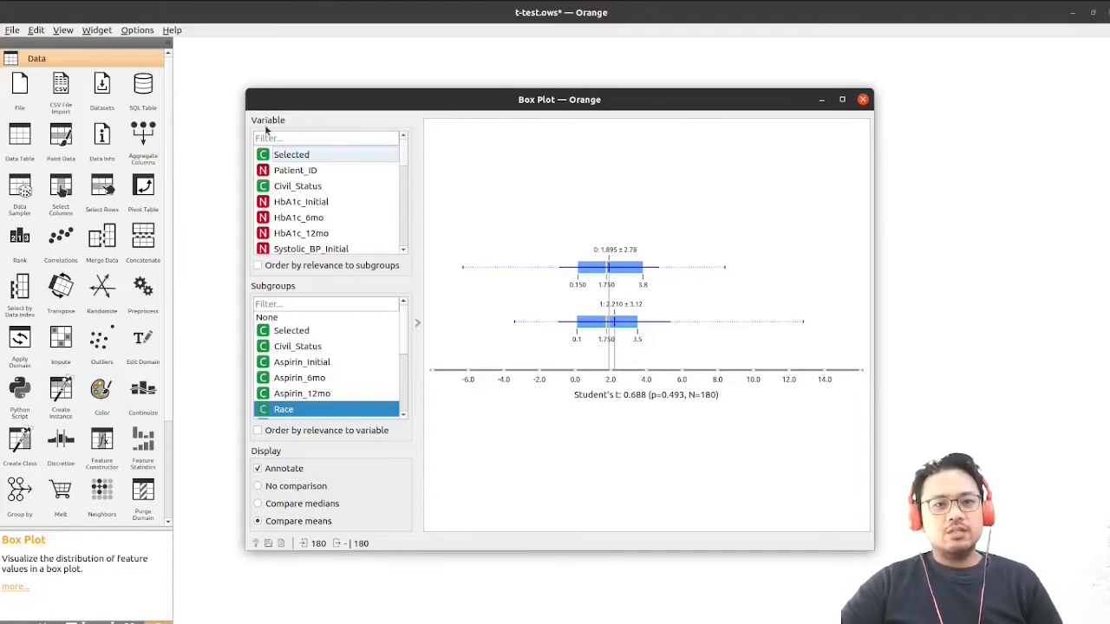
pyautogui.click(291, 213)
pyautogui.click(292, 202)
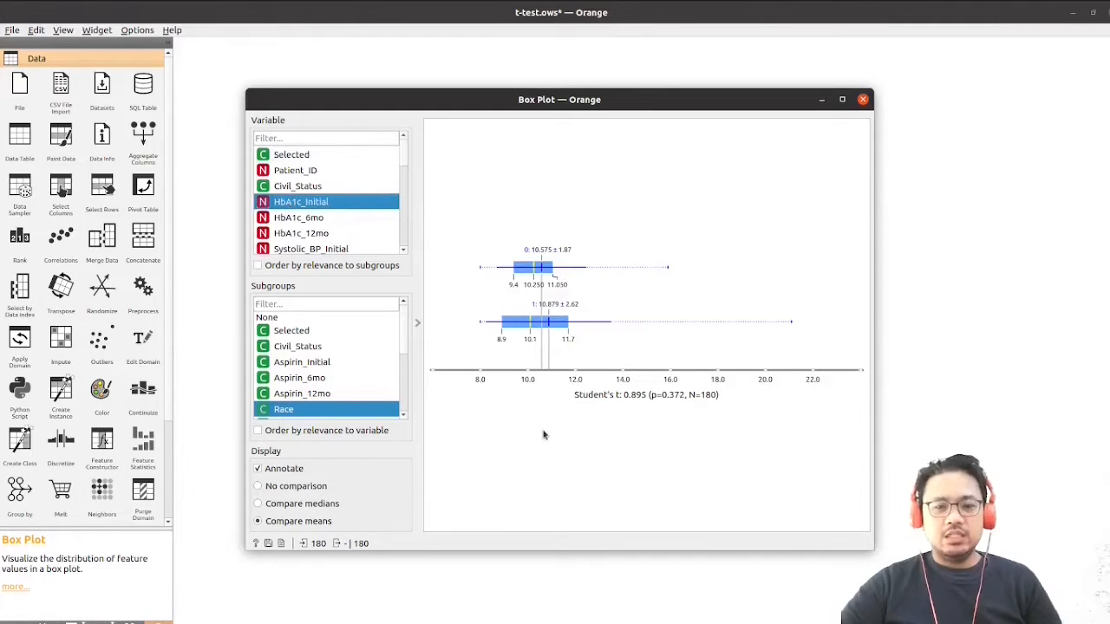
pyautogui.click(321, 348)
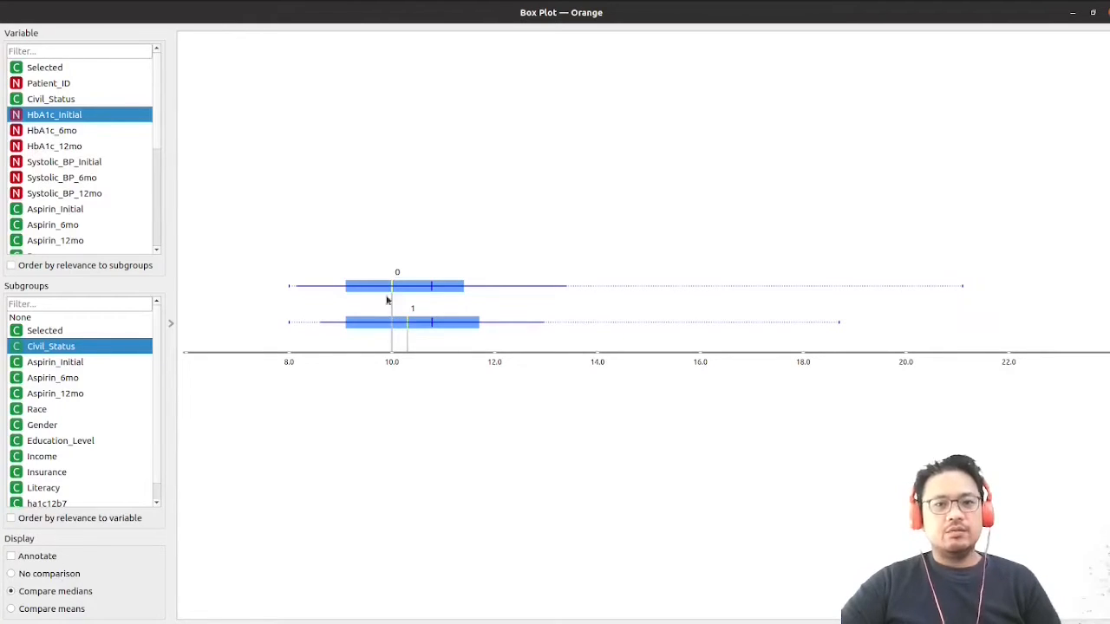
# Set the box plot to compare means with annotations shown, and restore its window from maximized size
pyautogui.click(391, 322)
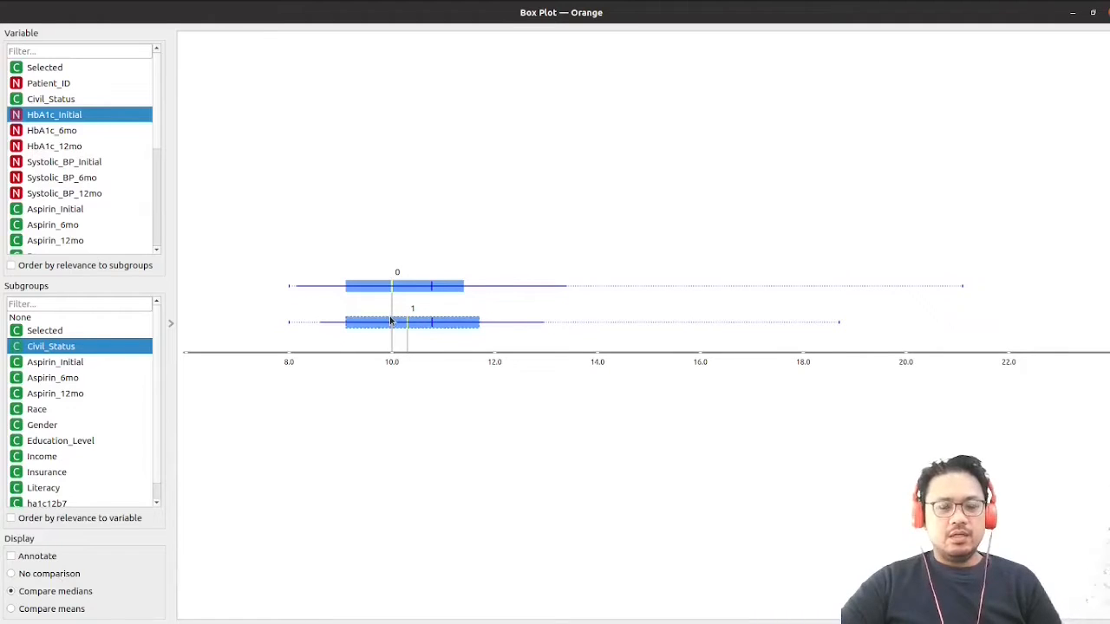
pyautogui.click(65, 613)
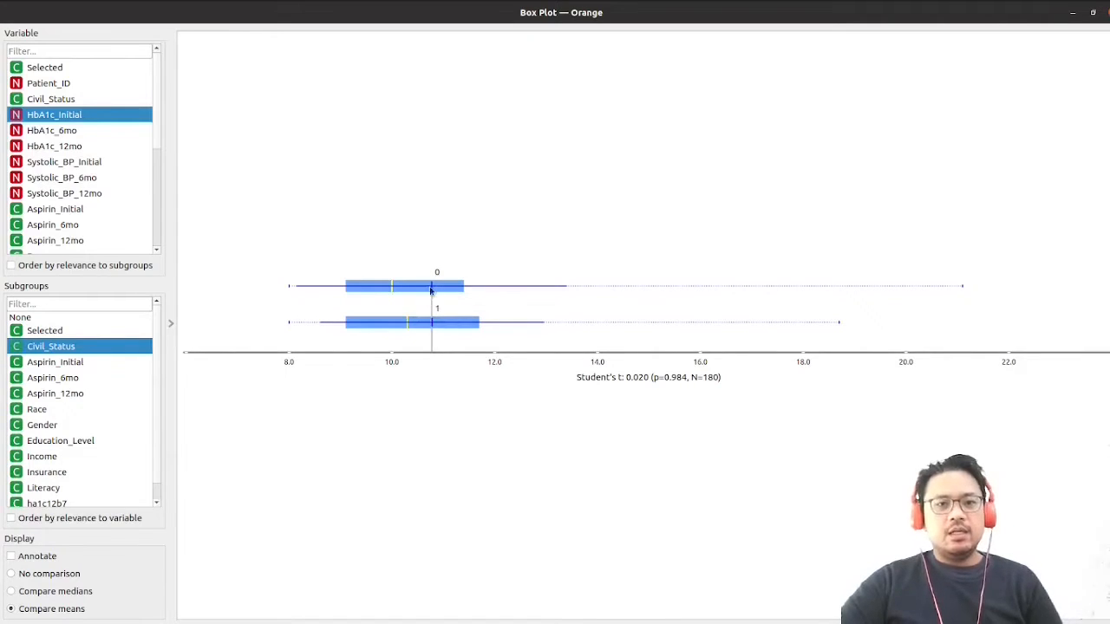
pyautogui.click(38, 557)
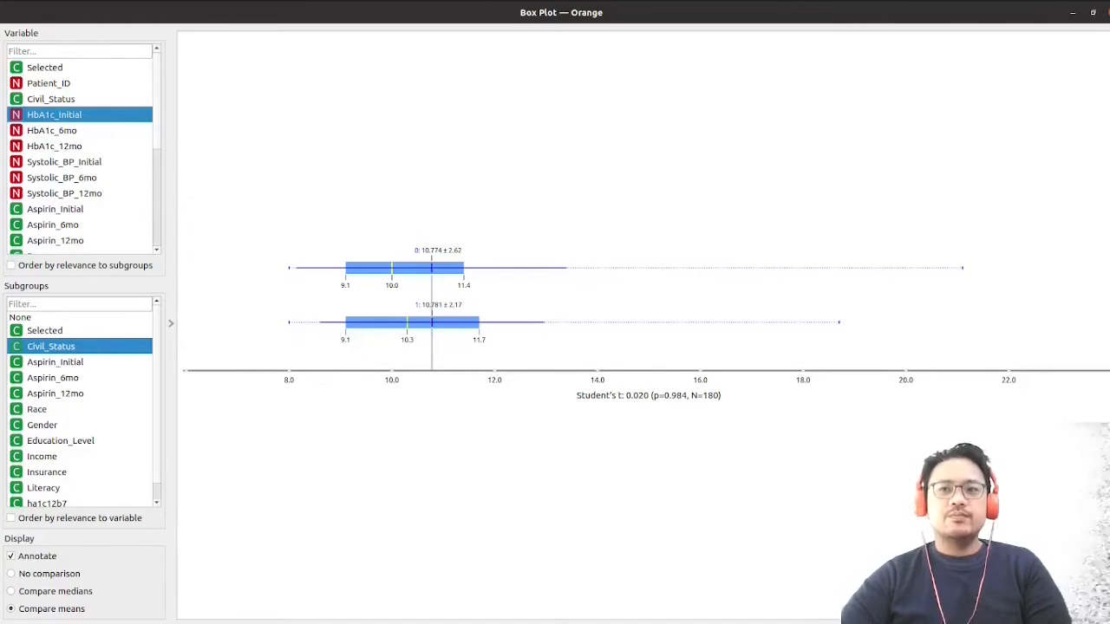
pyautogui.click(1093, 12)
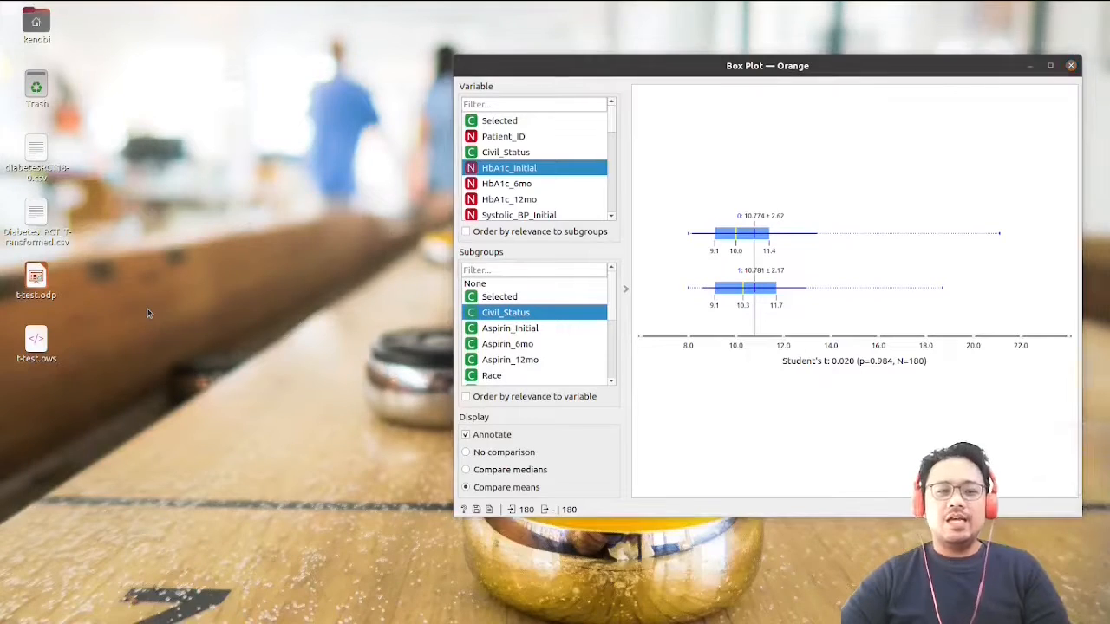
# Switch to t-test.odp in LibreOffice Impress and write "Is there a difference in the average HbA1c level between" after "Scientific inquiry:" on slide 5
pyautogui.click(4, 405)
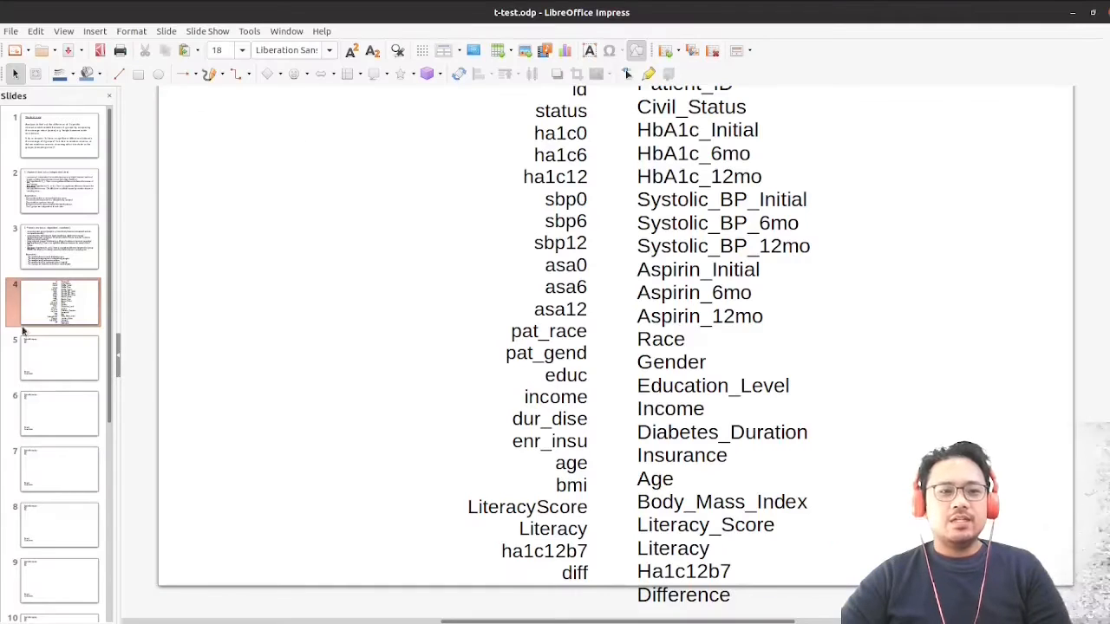
pyautogui.click(84, 362)
pyautogui.click(441, 119)
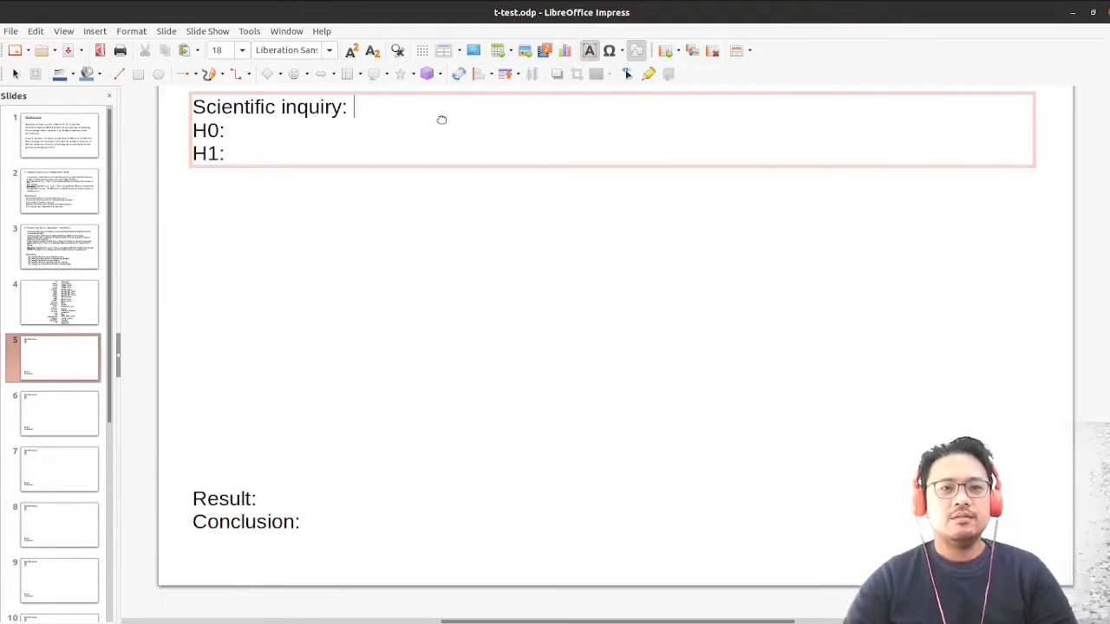
pyautogui.write('Is there a difference ')
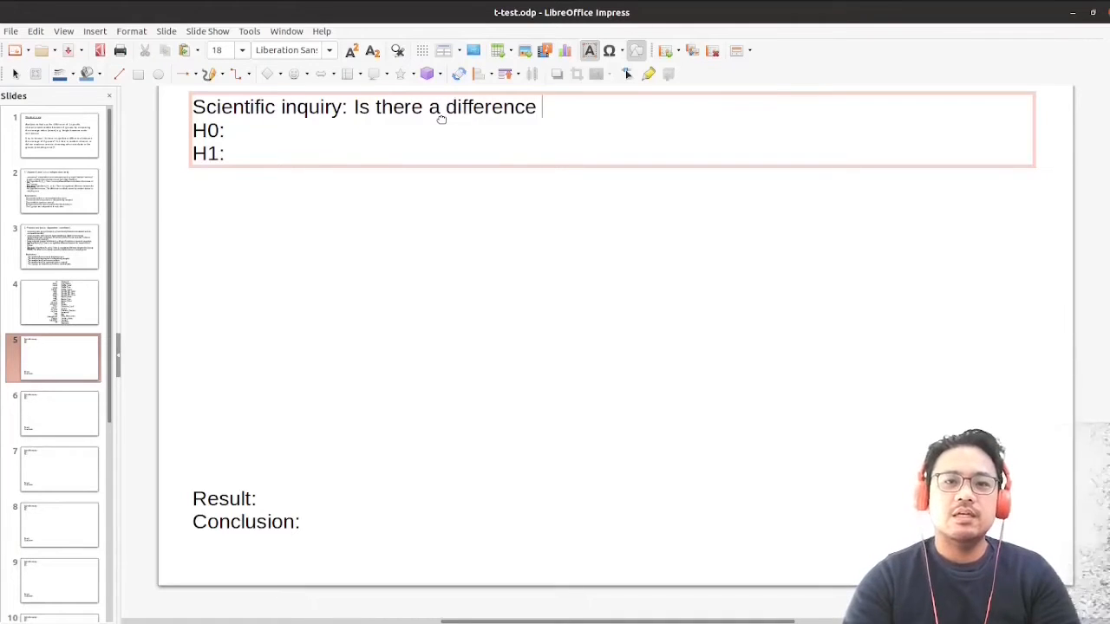
pyautogui.write('in the average')
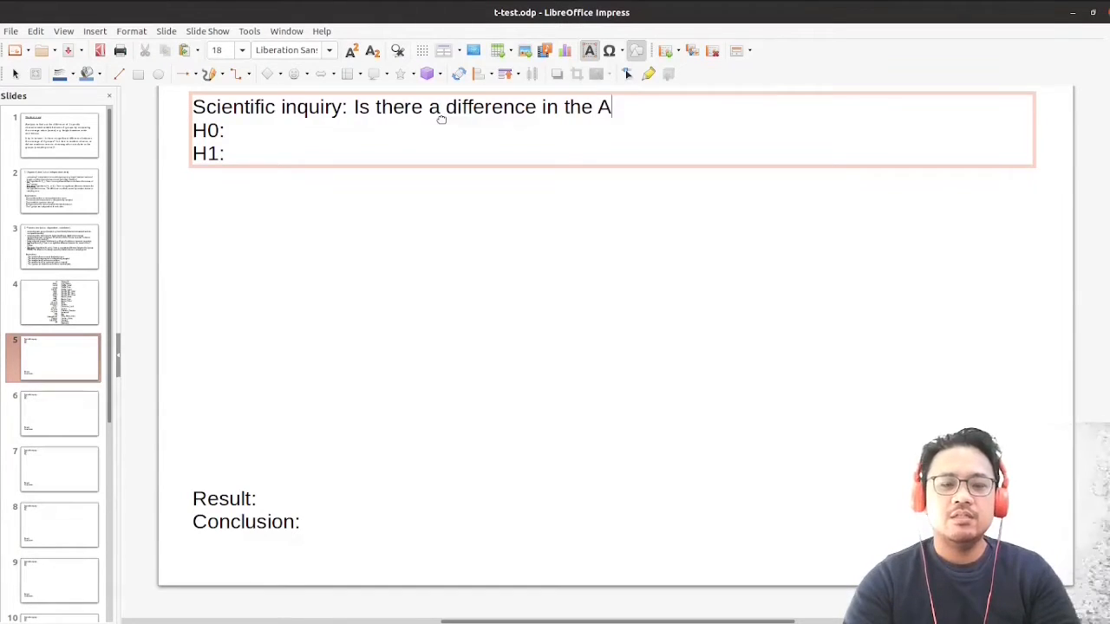
pyautogui.write(' HbA')
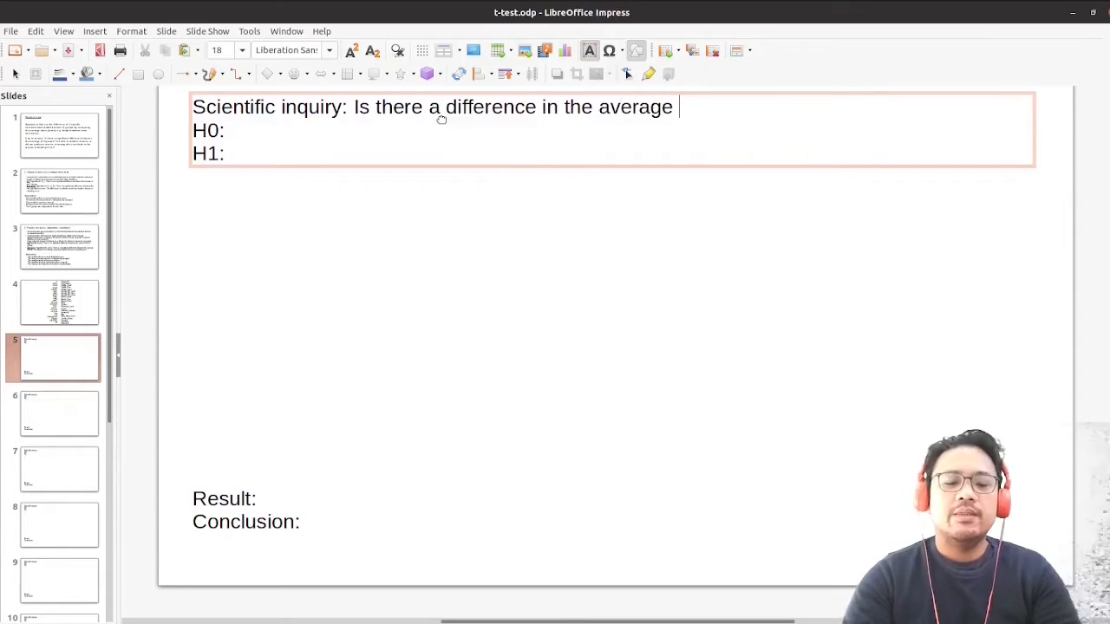
pyautogui.write('1')
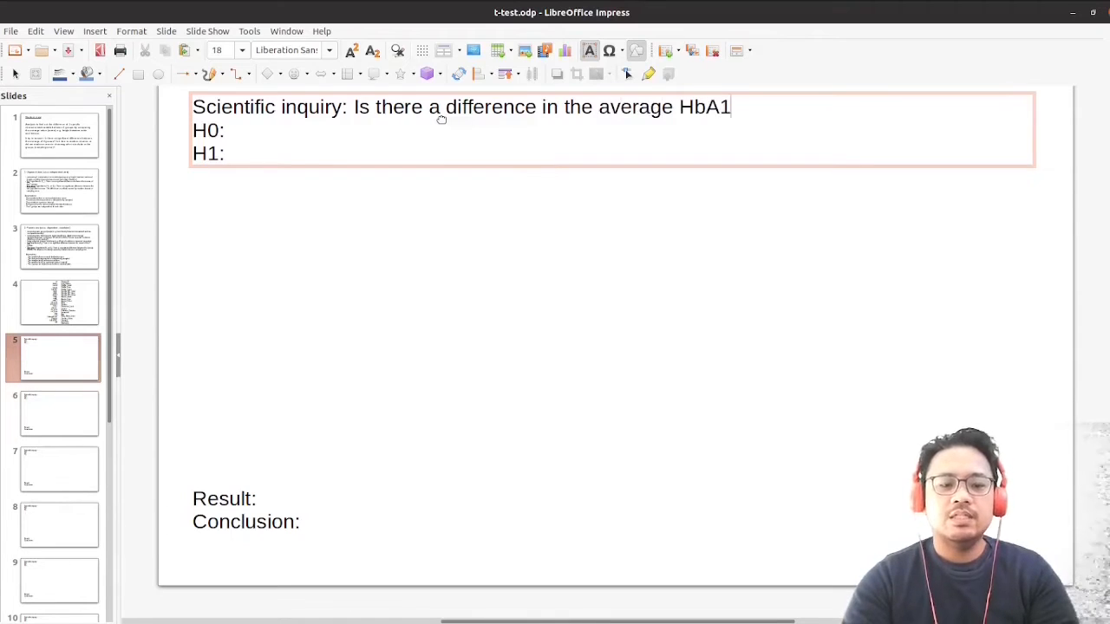
pyautogui.write('c level')
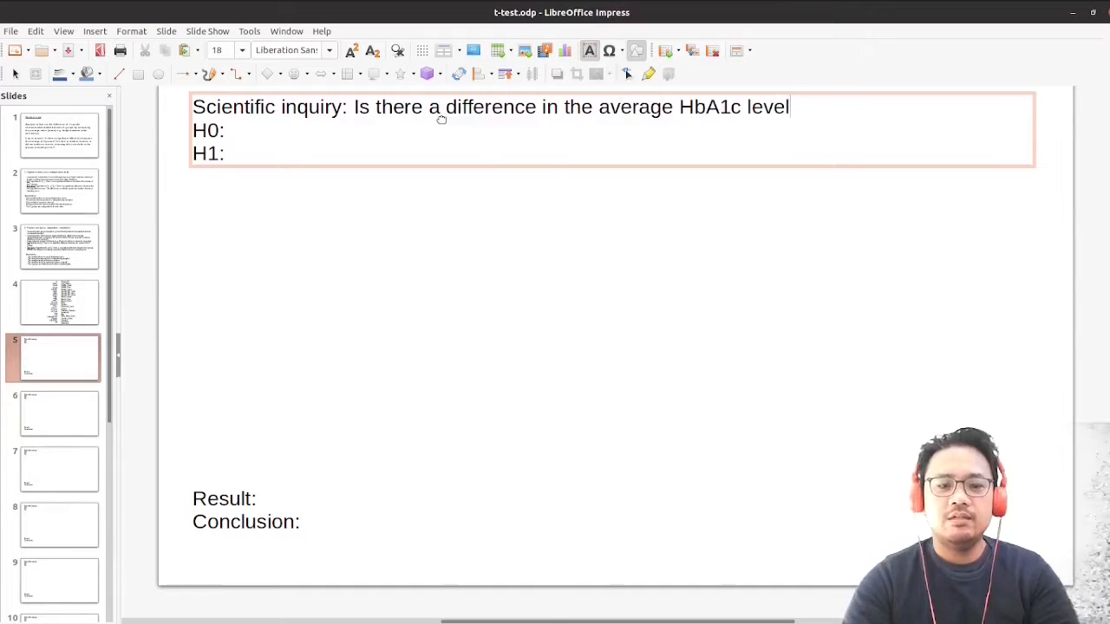
pyautogui.write(' between')
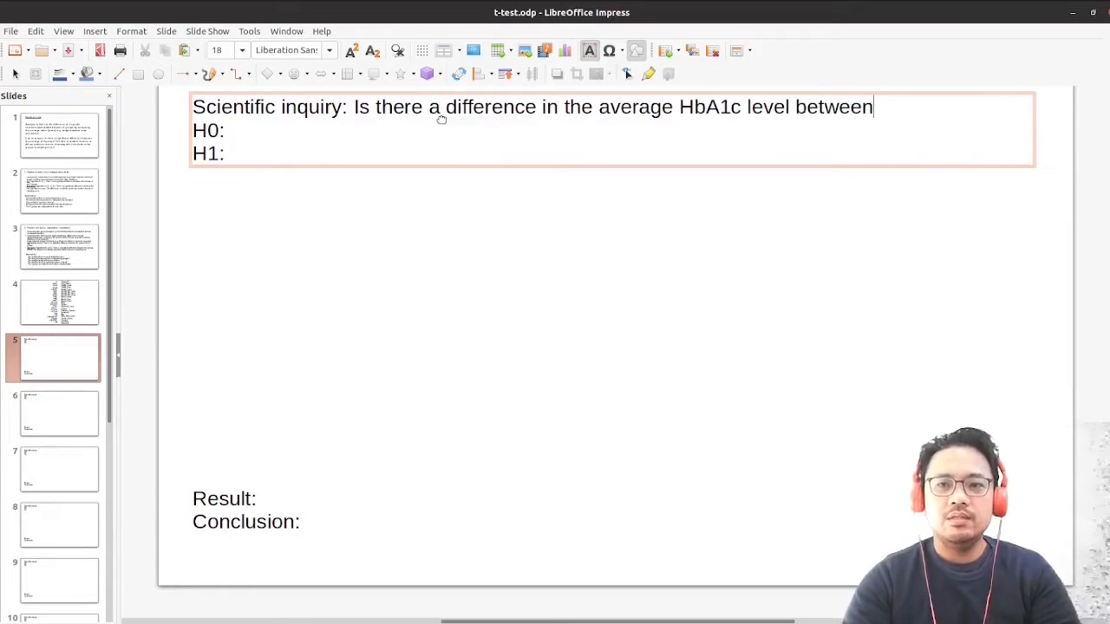